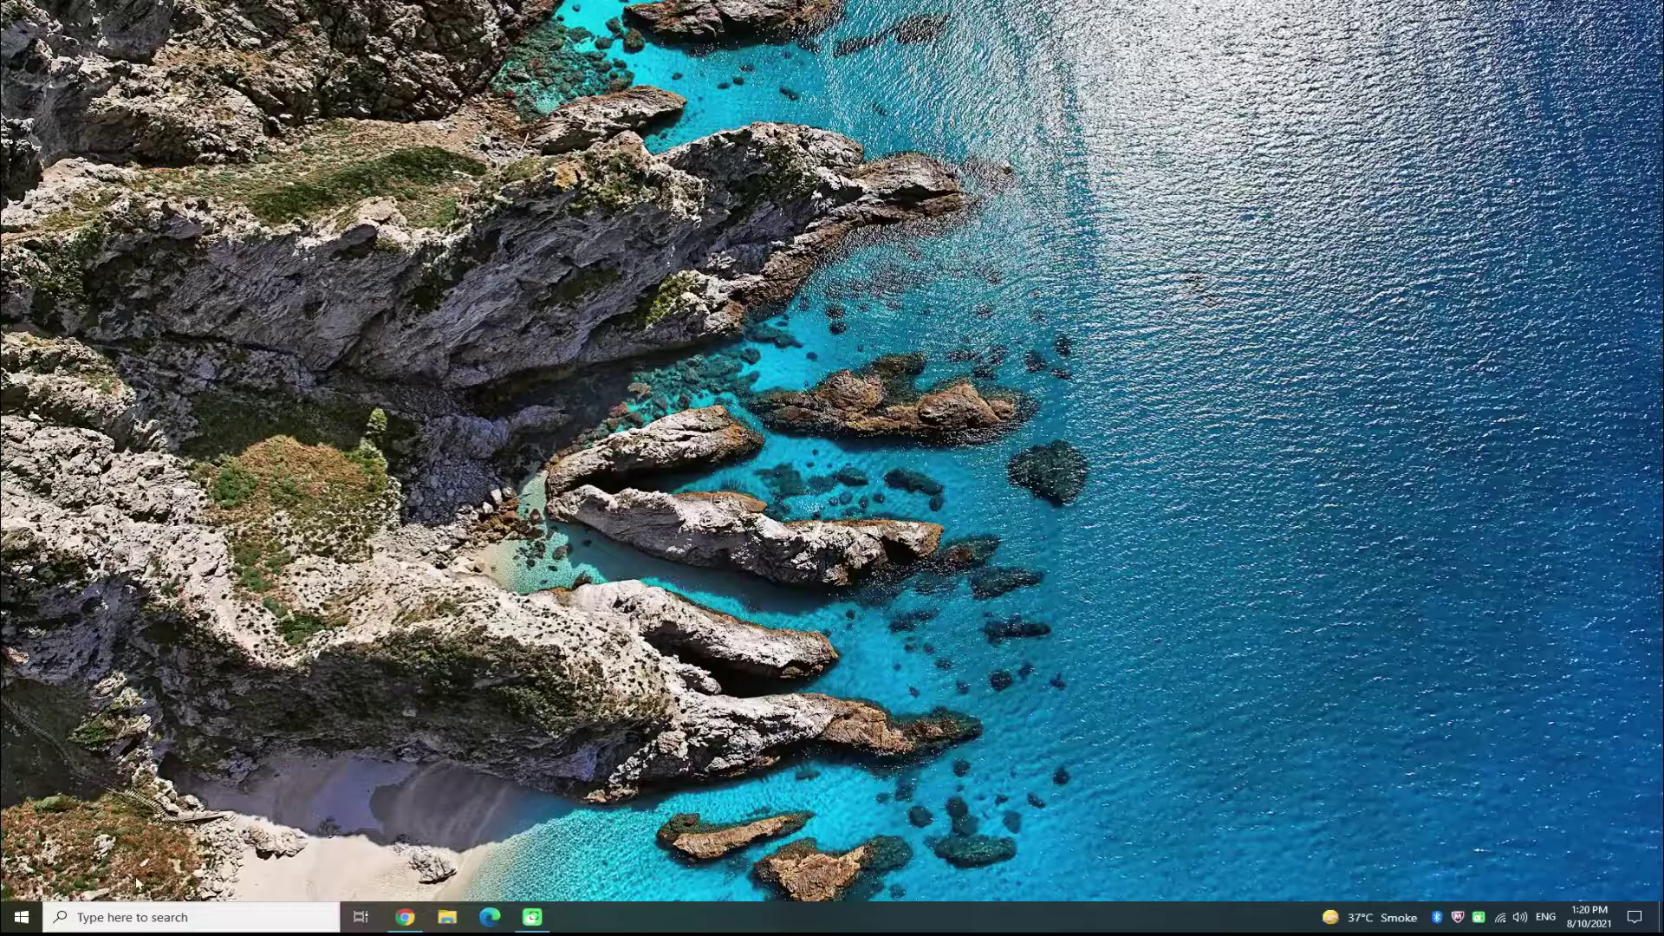
- Search the taskbar for 'powershell' and launch Windows PowerShell as administrator
left_click(104, 917)
left_click(22, 917)
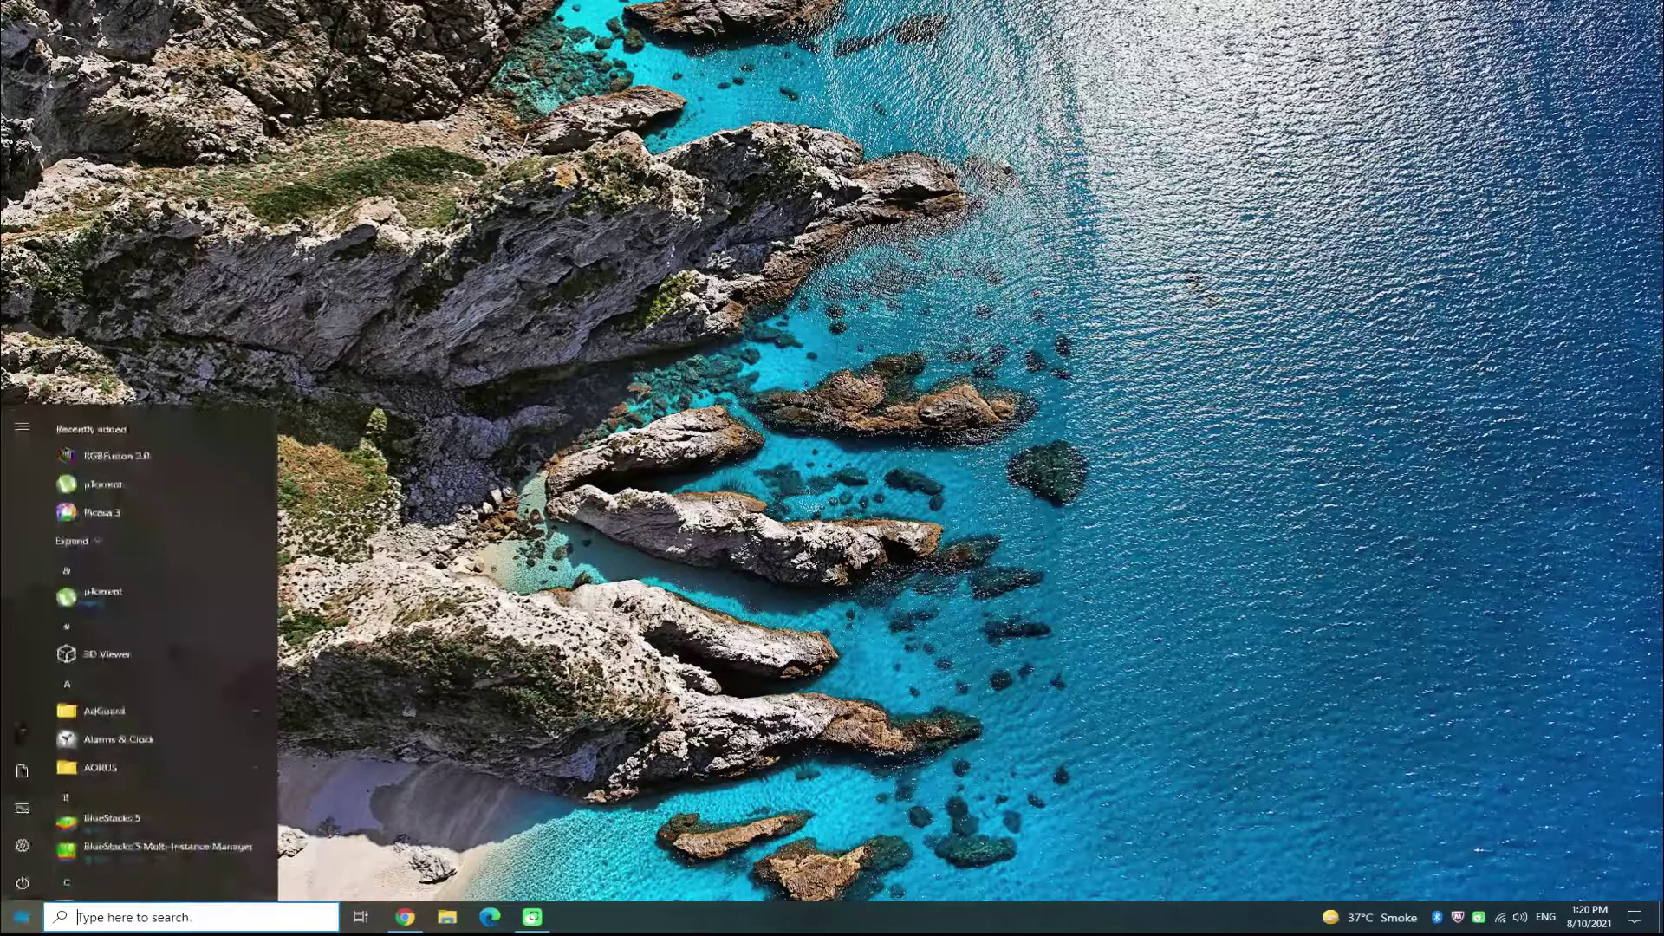
left_click(21, 917)
left_click(210, 916)
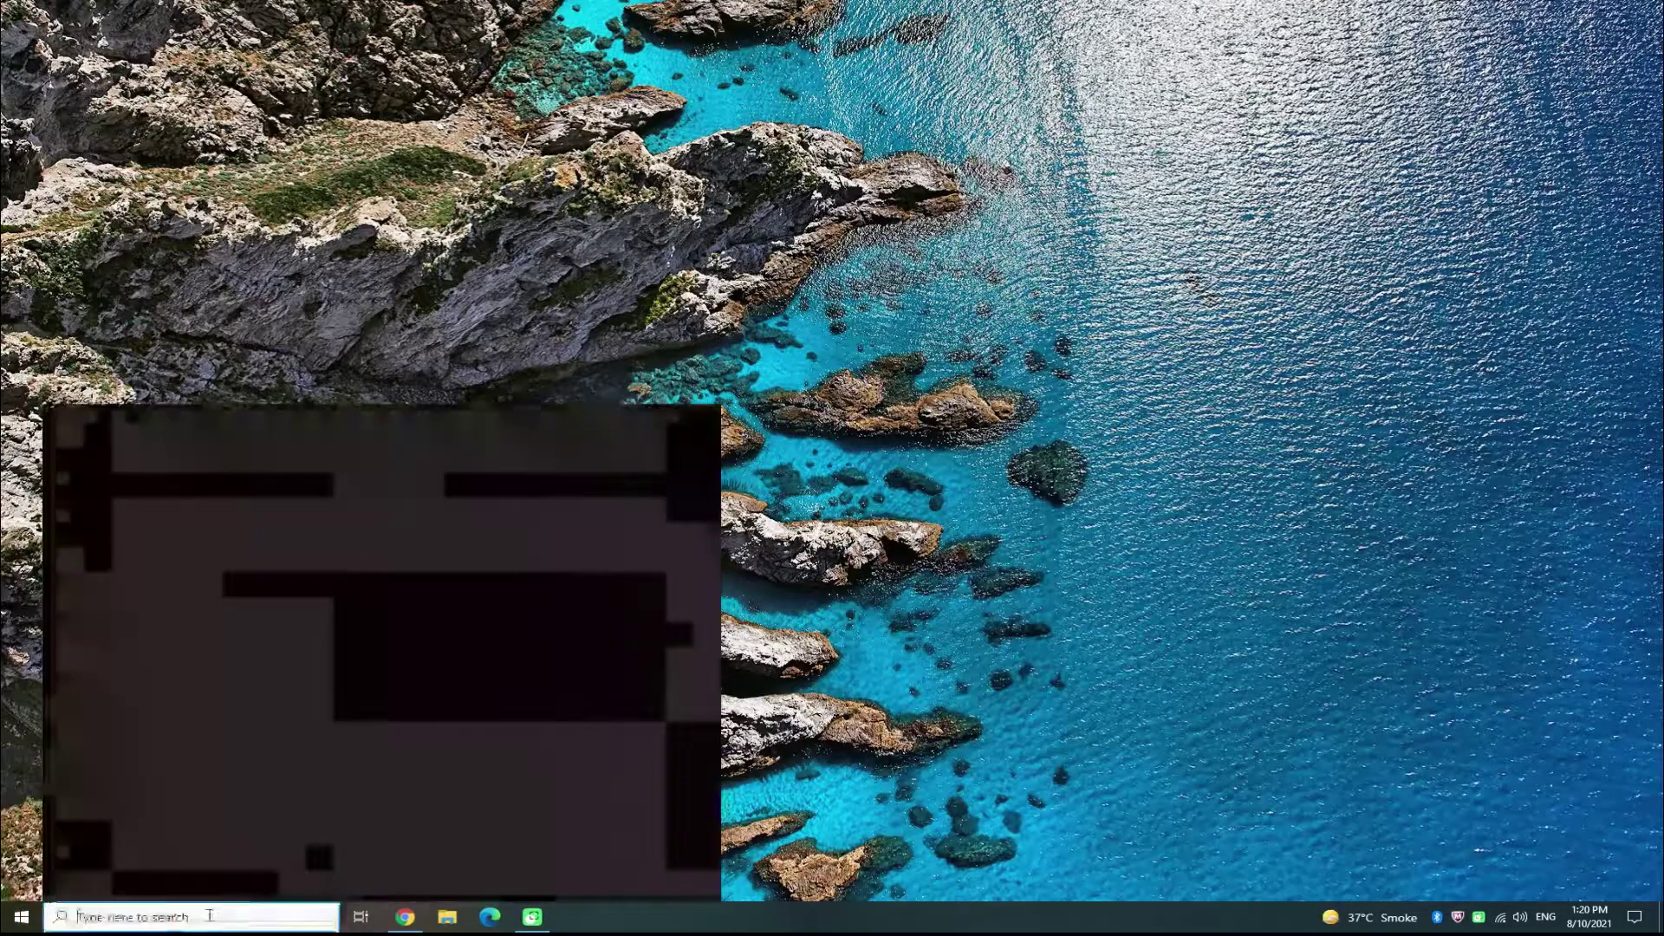
type("power")
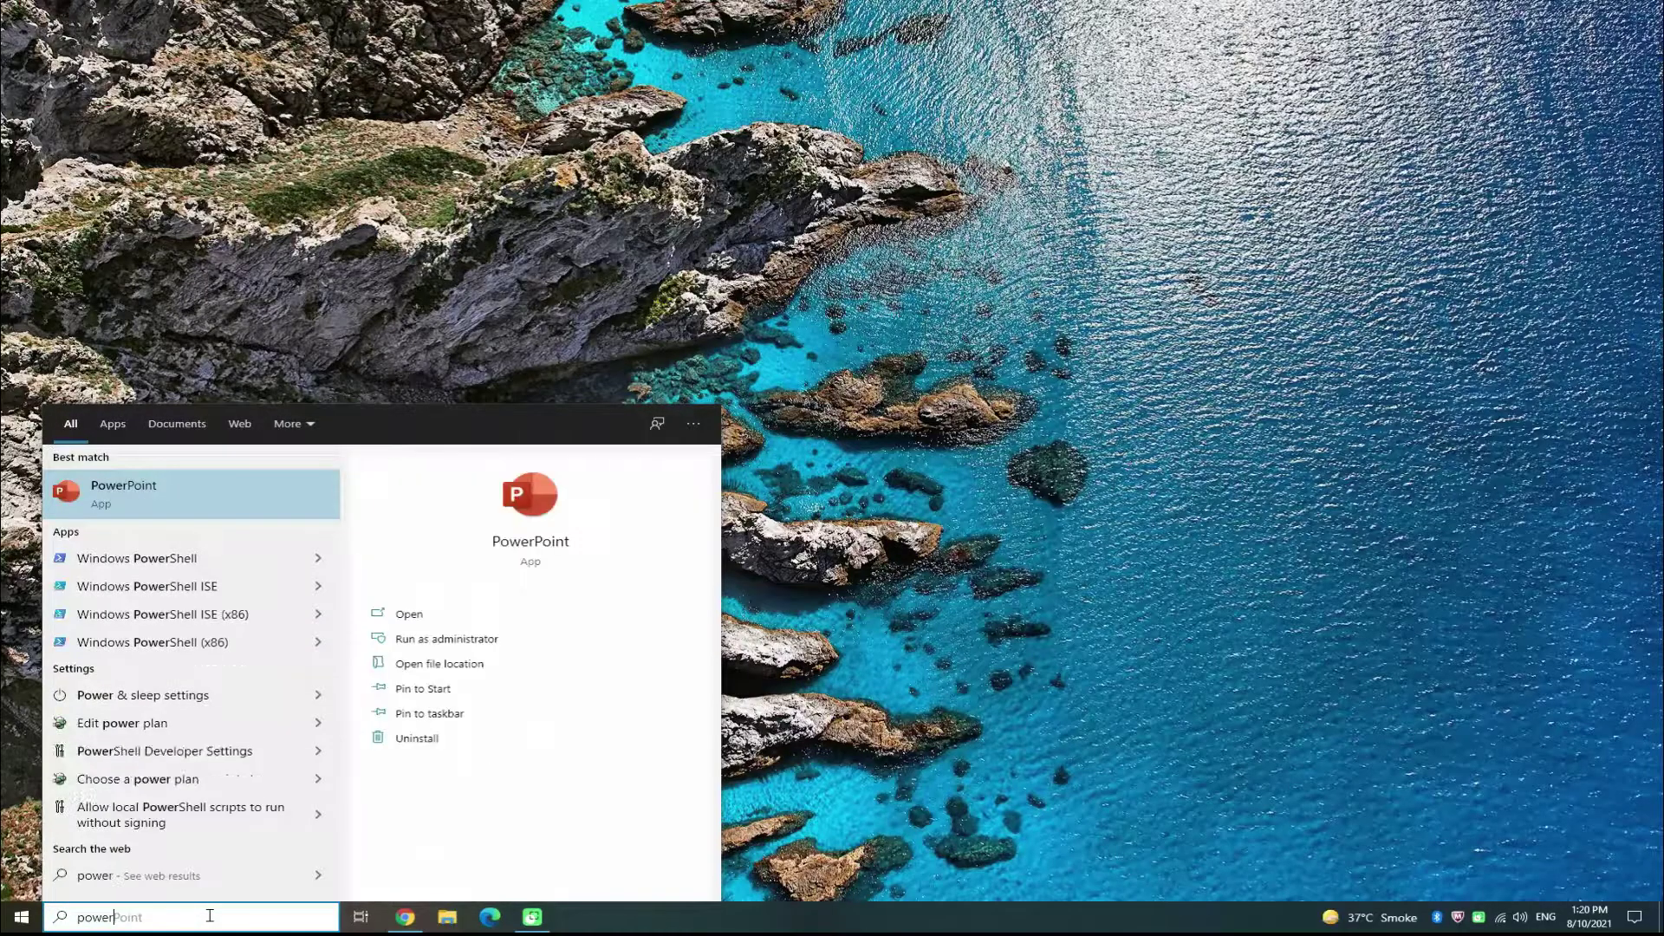
type("shell")
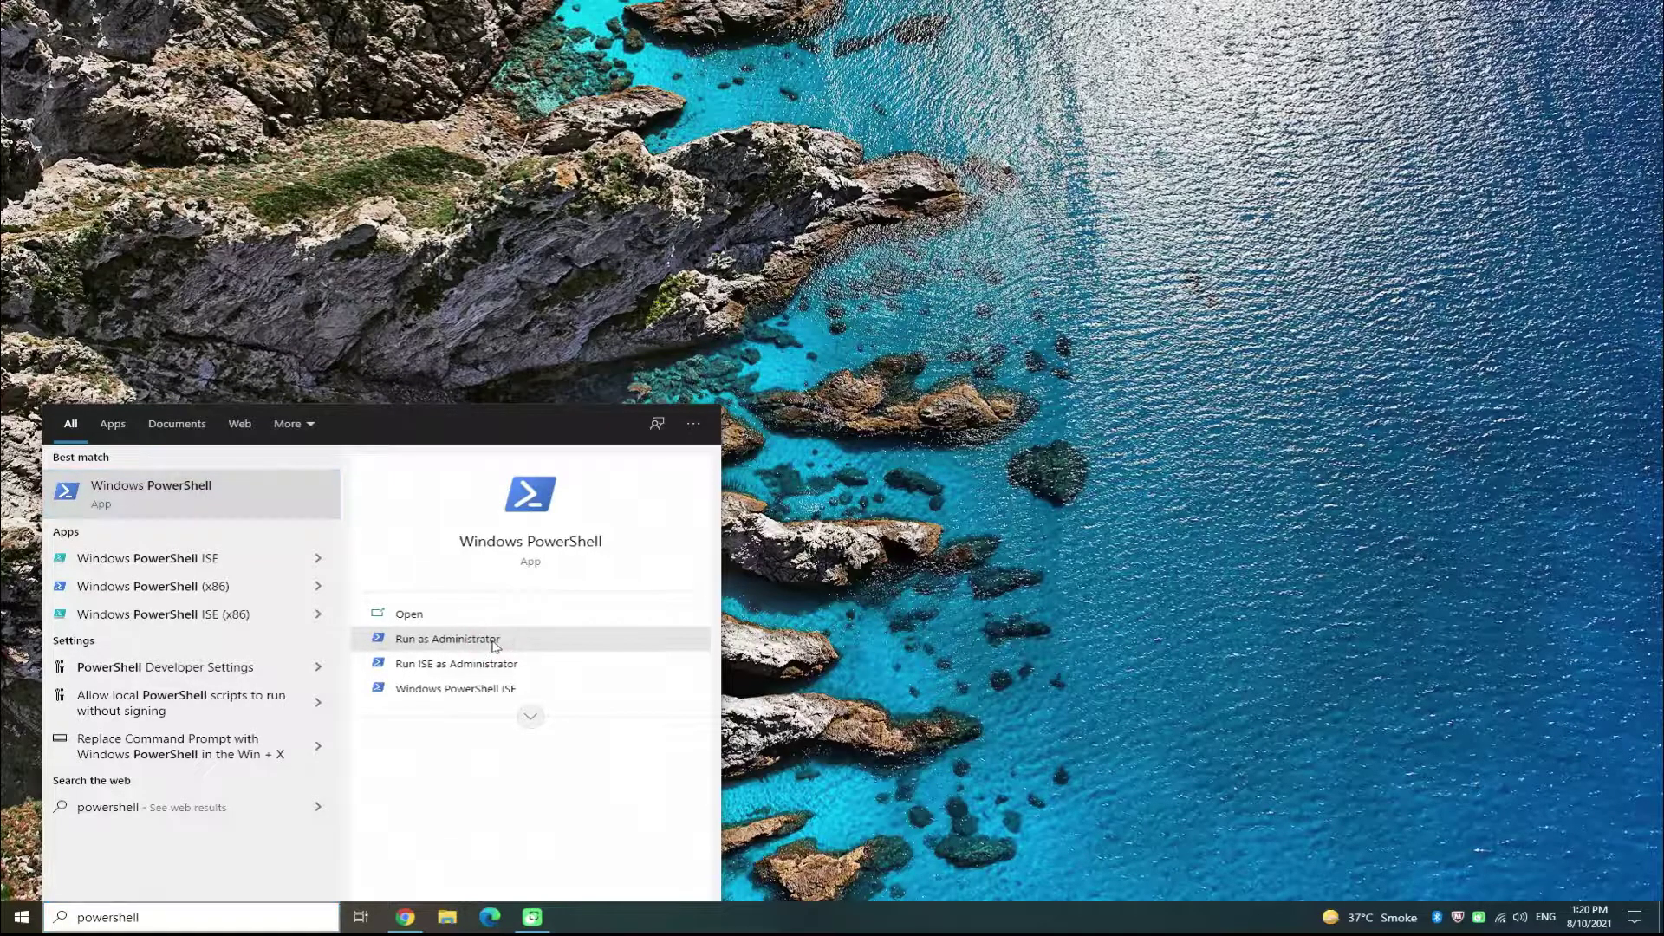
left_click(496, 644)
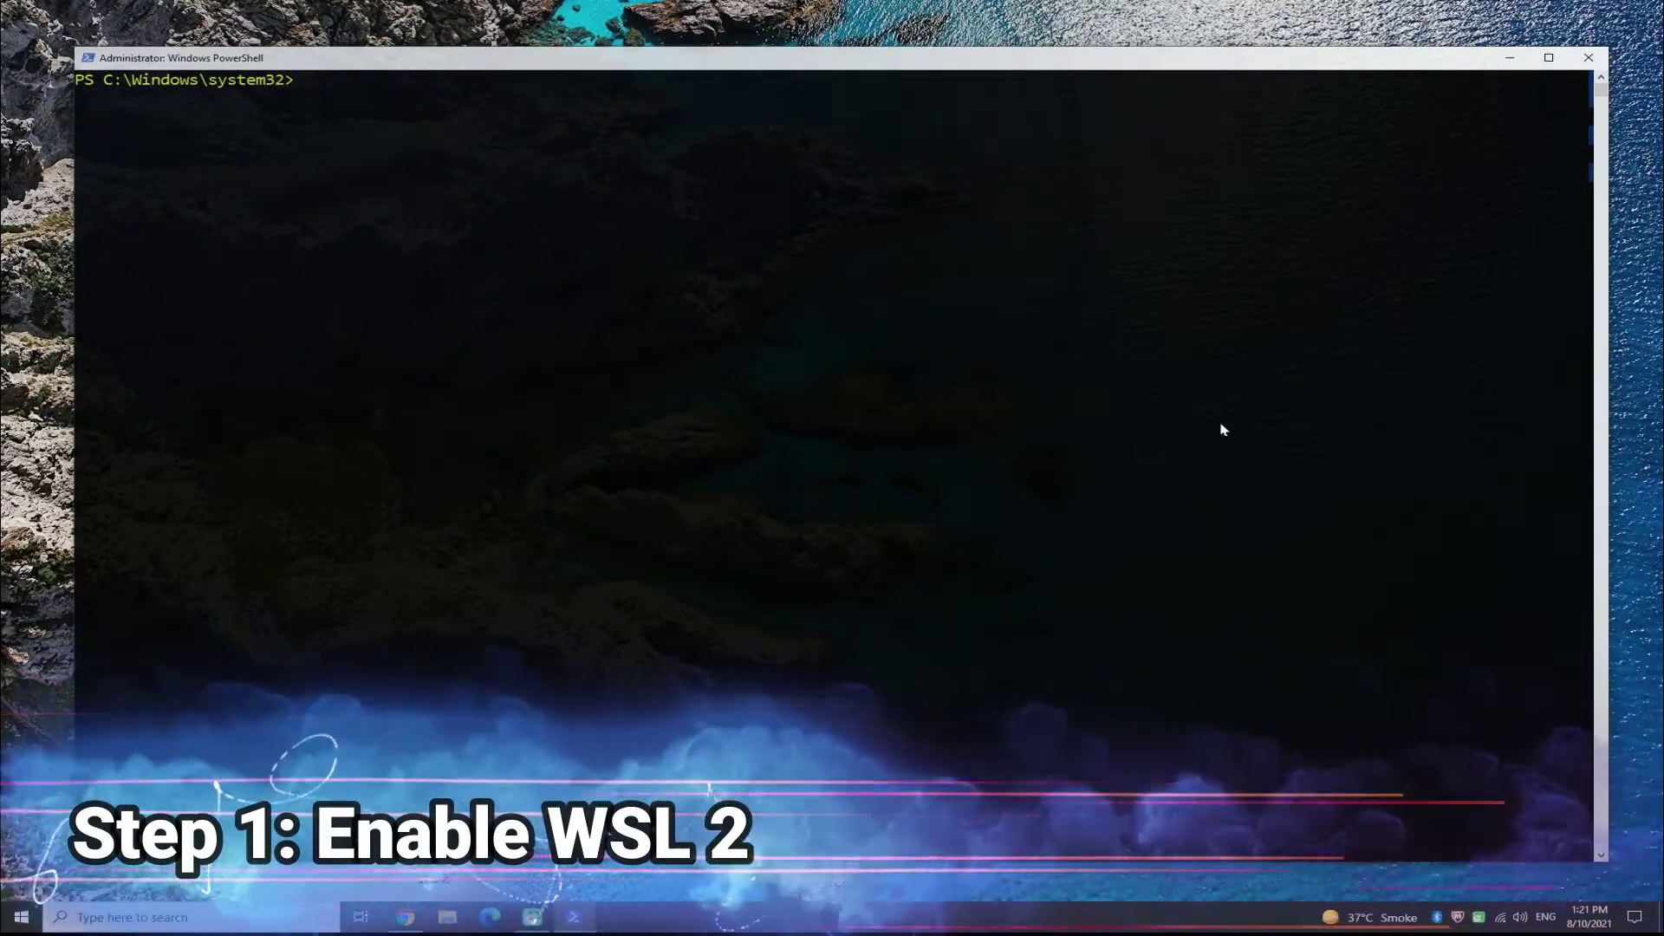
- Run dism.exe /online /enable-feature for Microsoft-Windows-Subsystem-Linux with /all /norestart
type("dism")
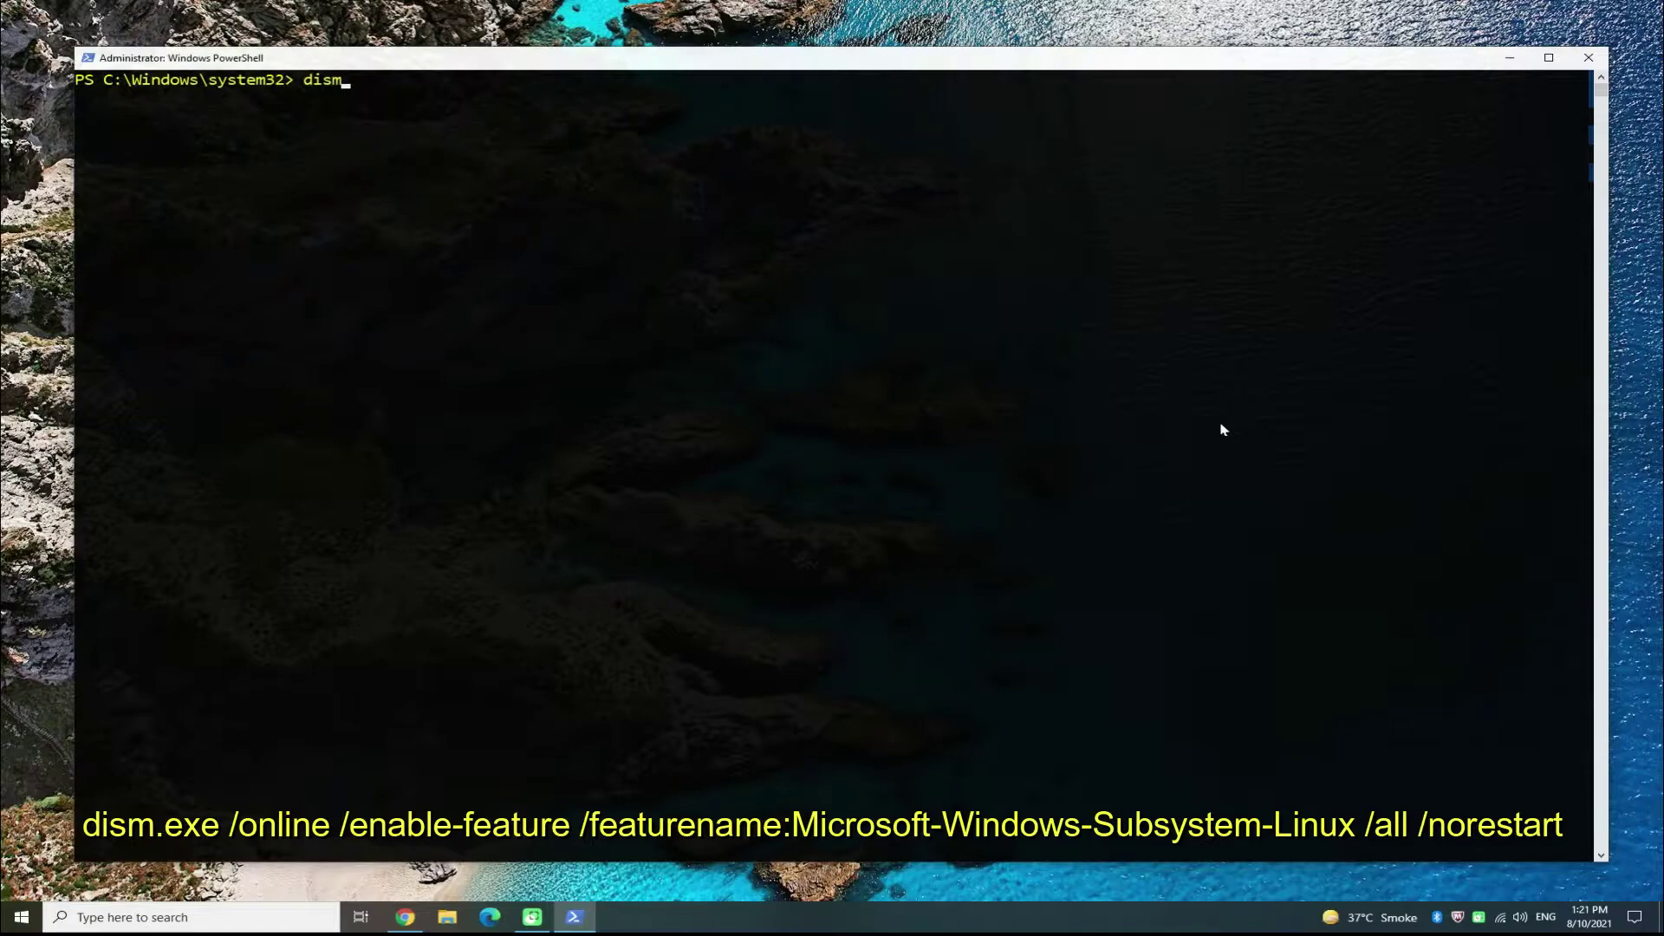
type(".exe /")
type("online/")
key("BackSpace")
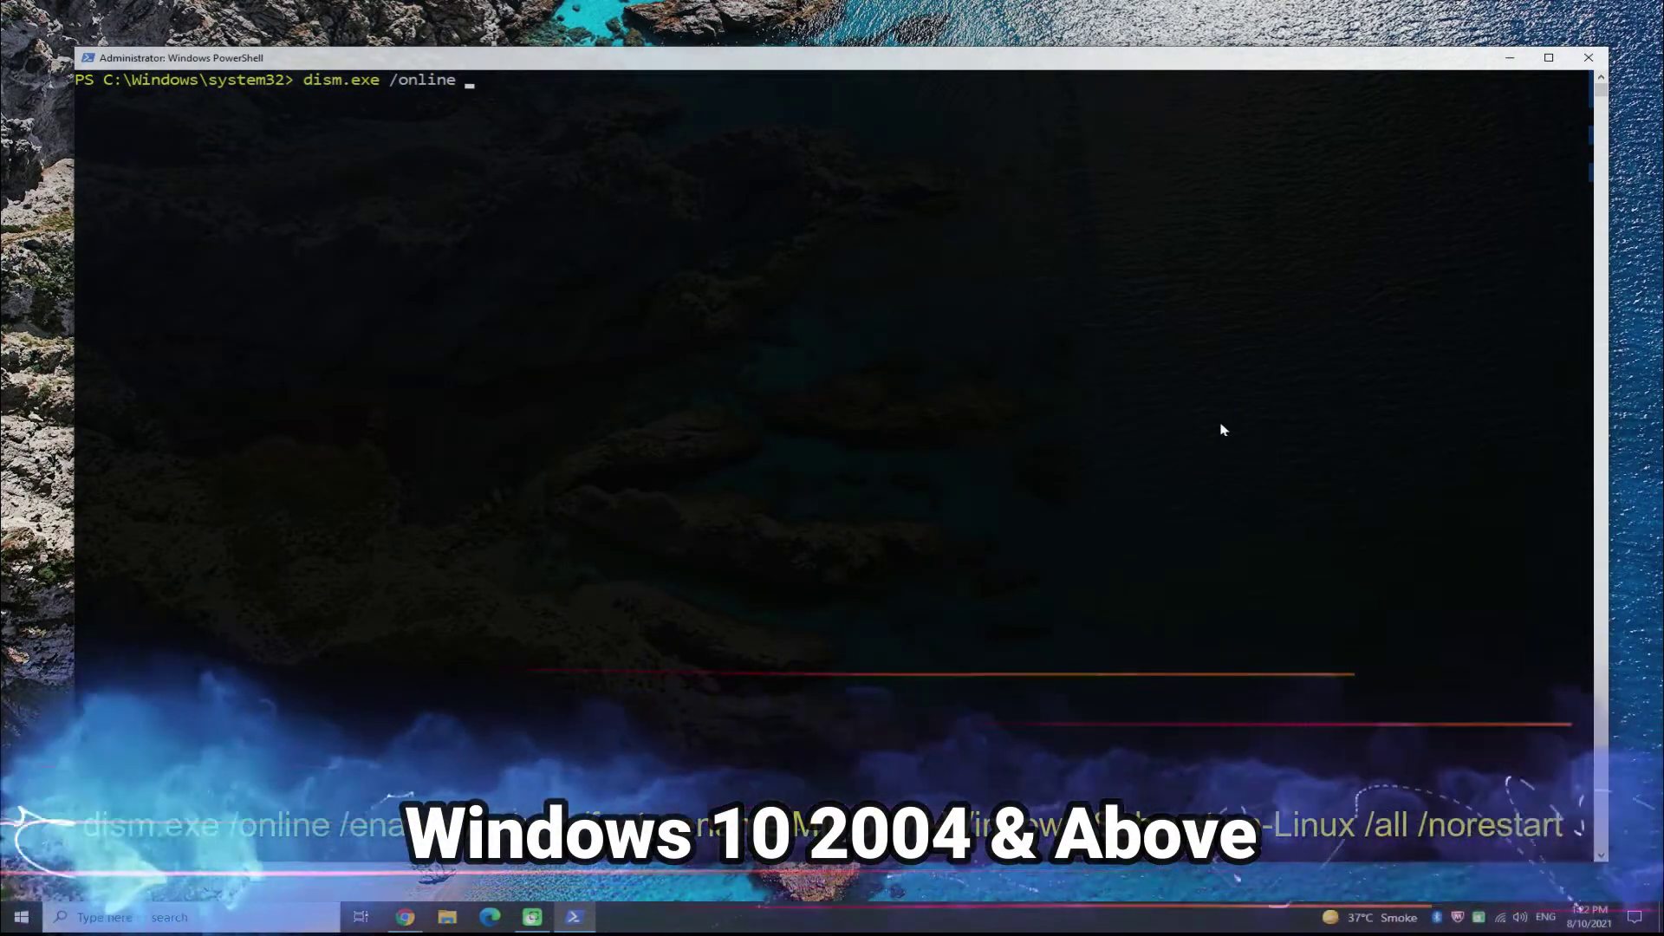
type("/enab")
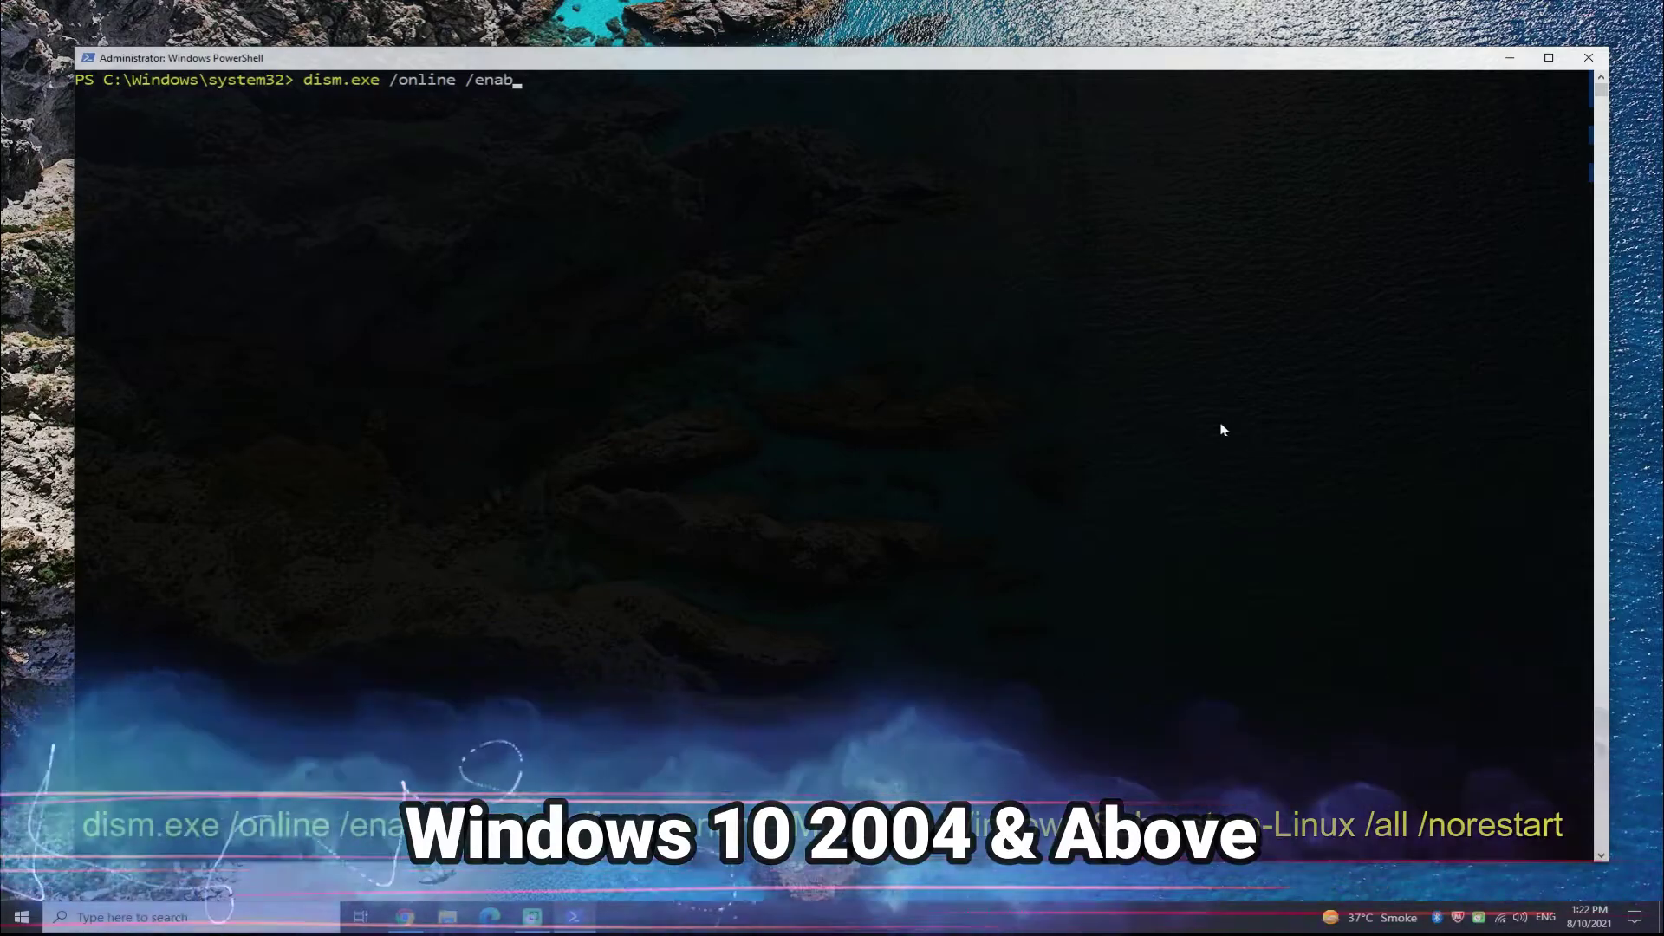
type("le-feature")
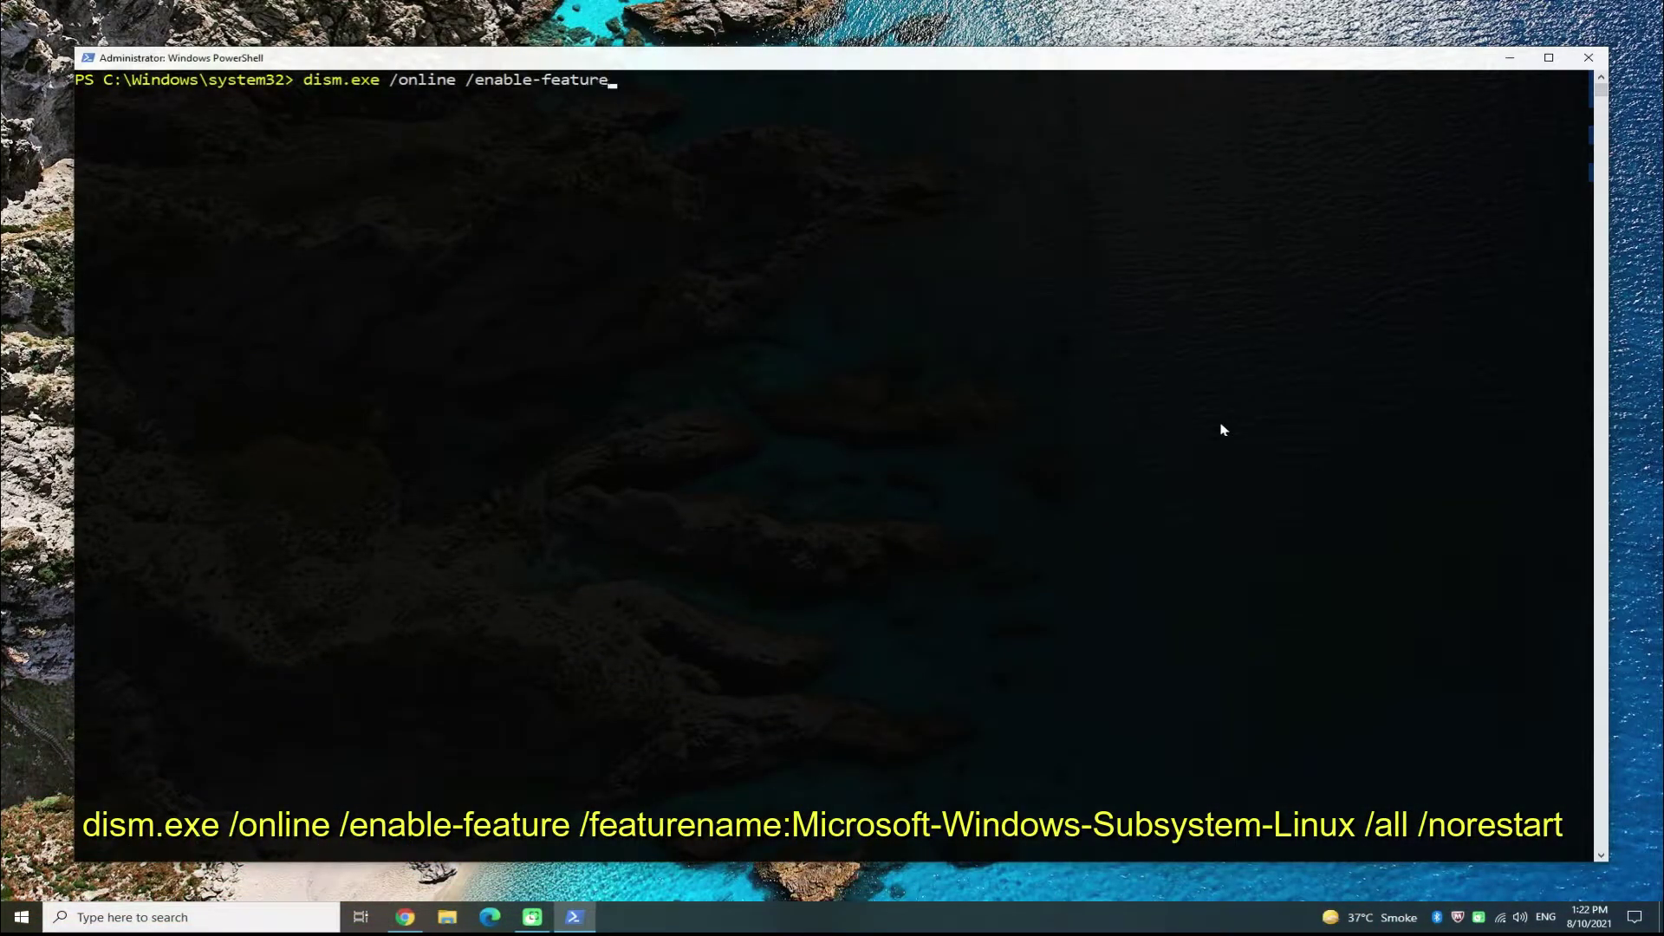
type(" /")
type("featur")
type("ename")
type(":Mi")
type("croso")
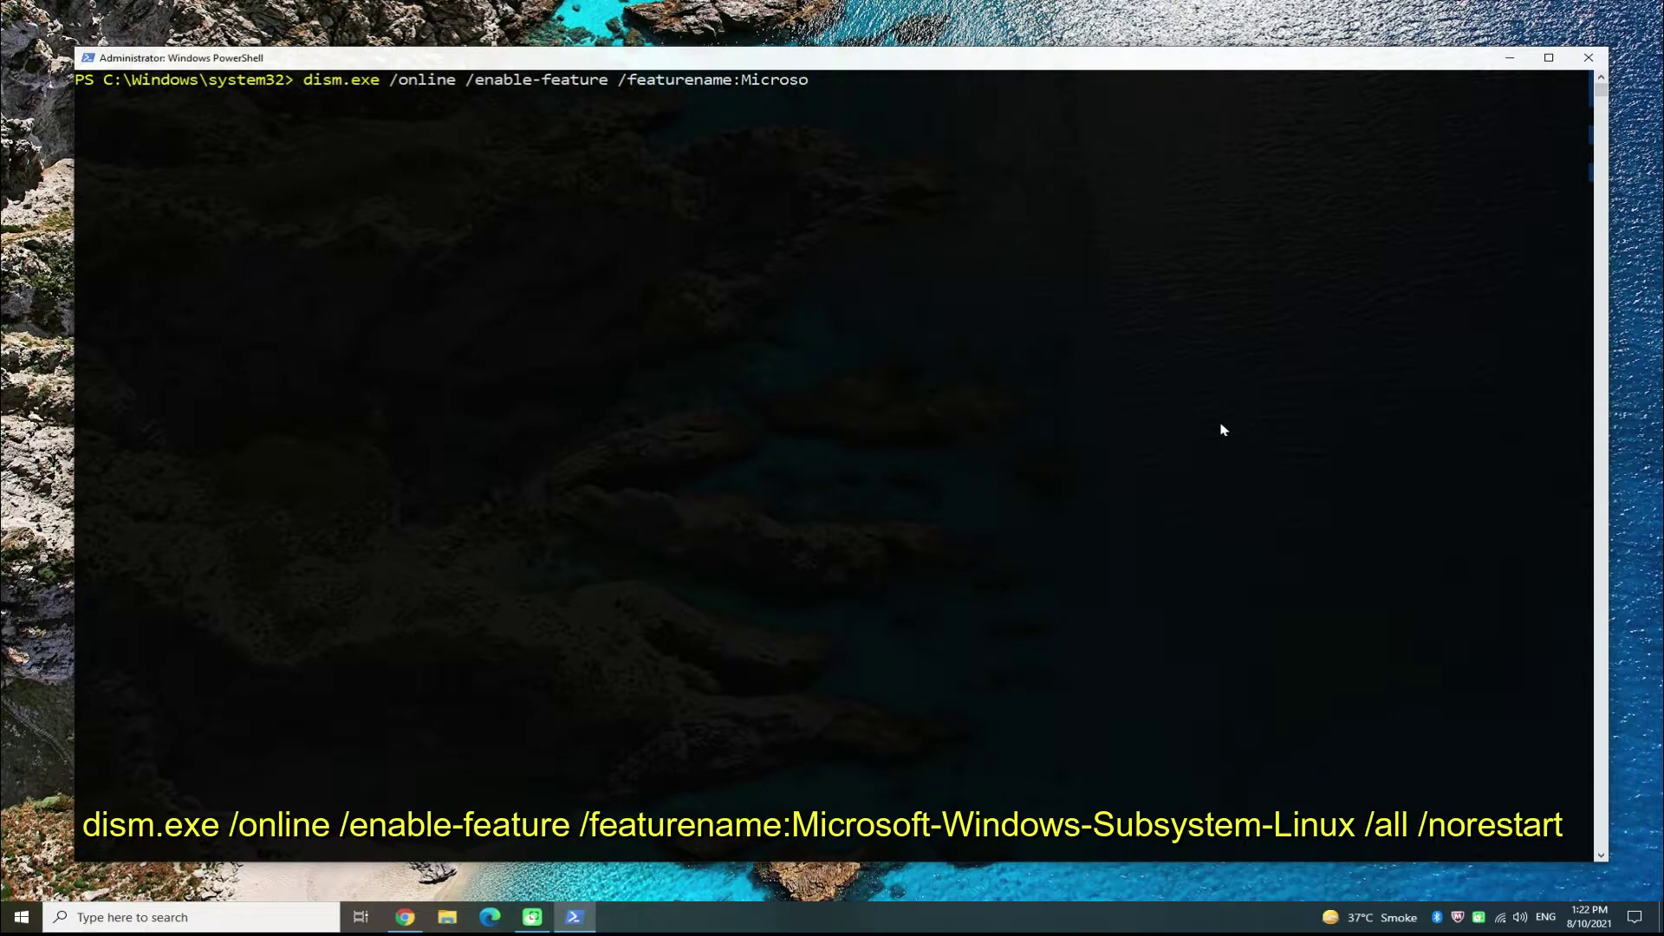
type("ft")
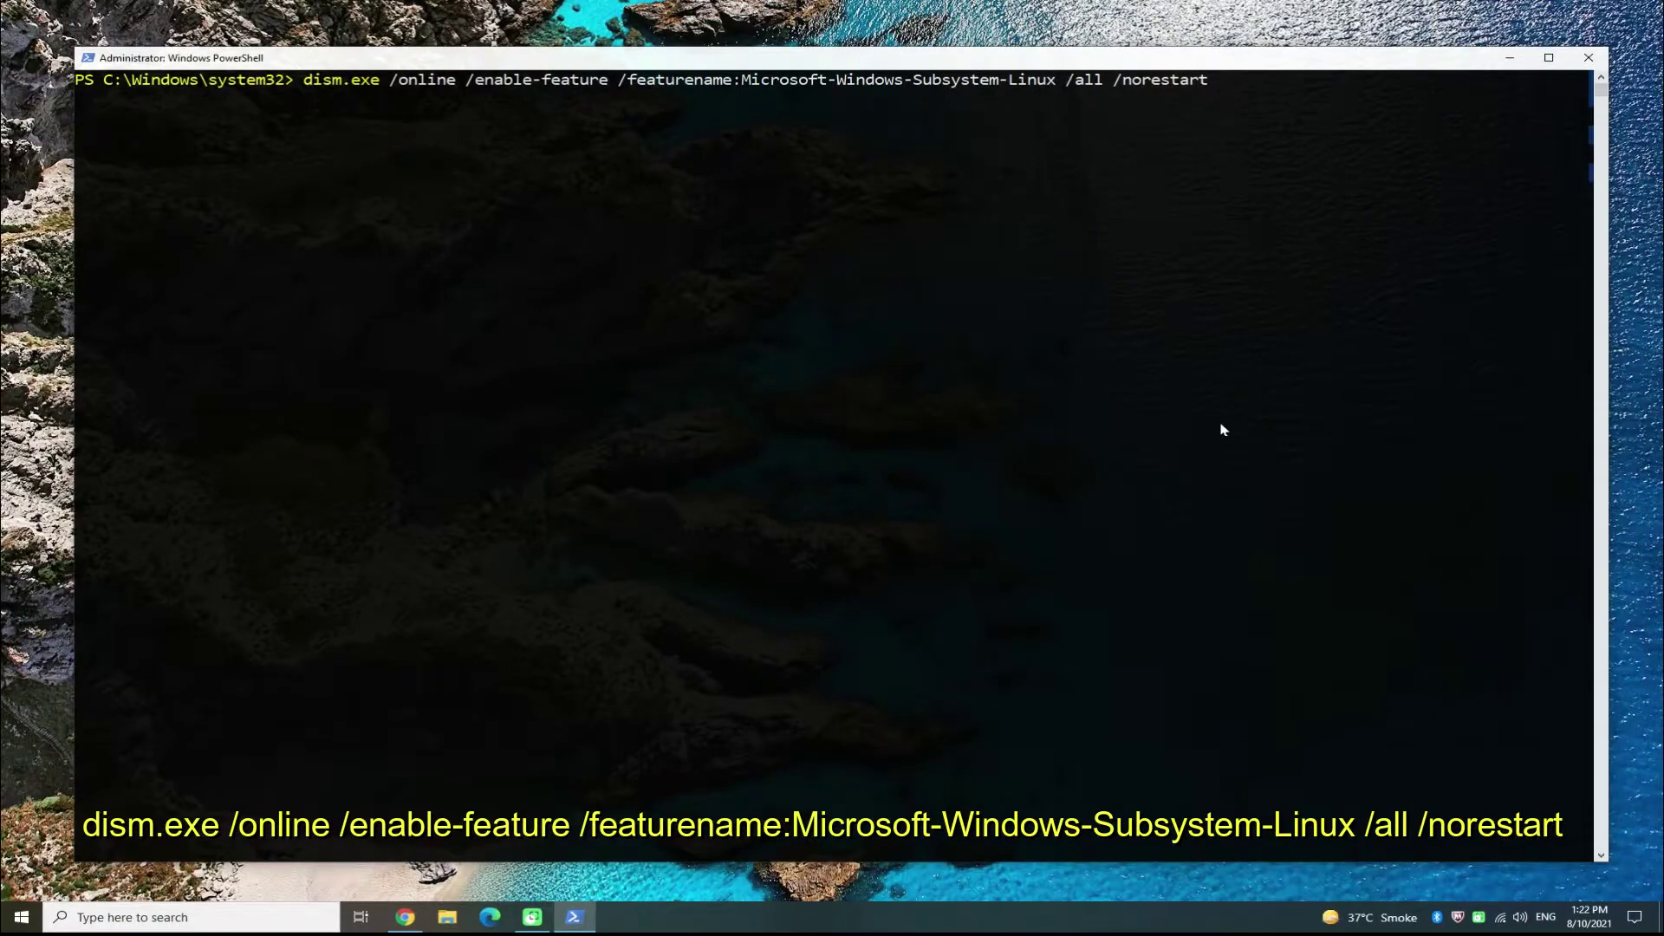
key("Return")
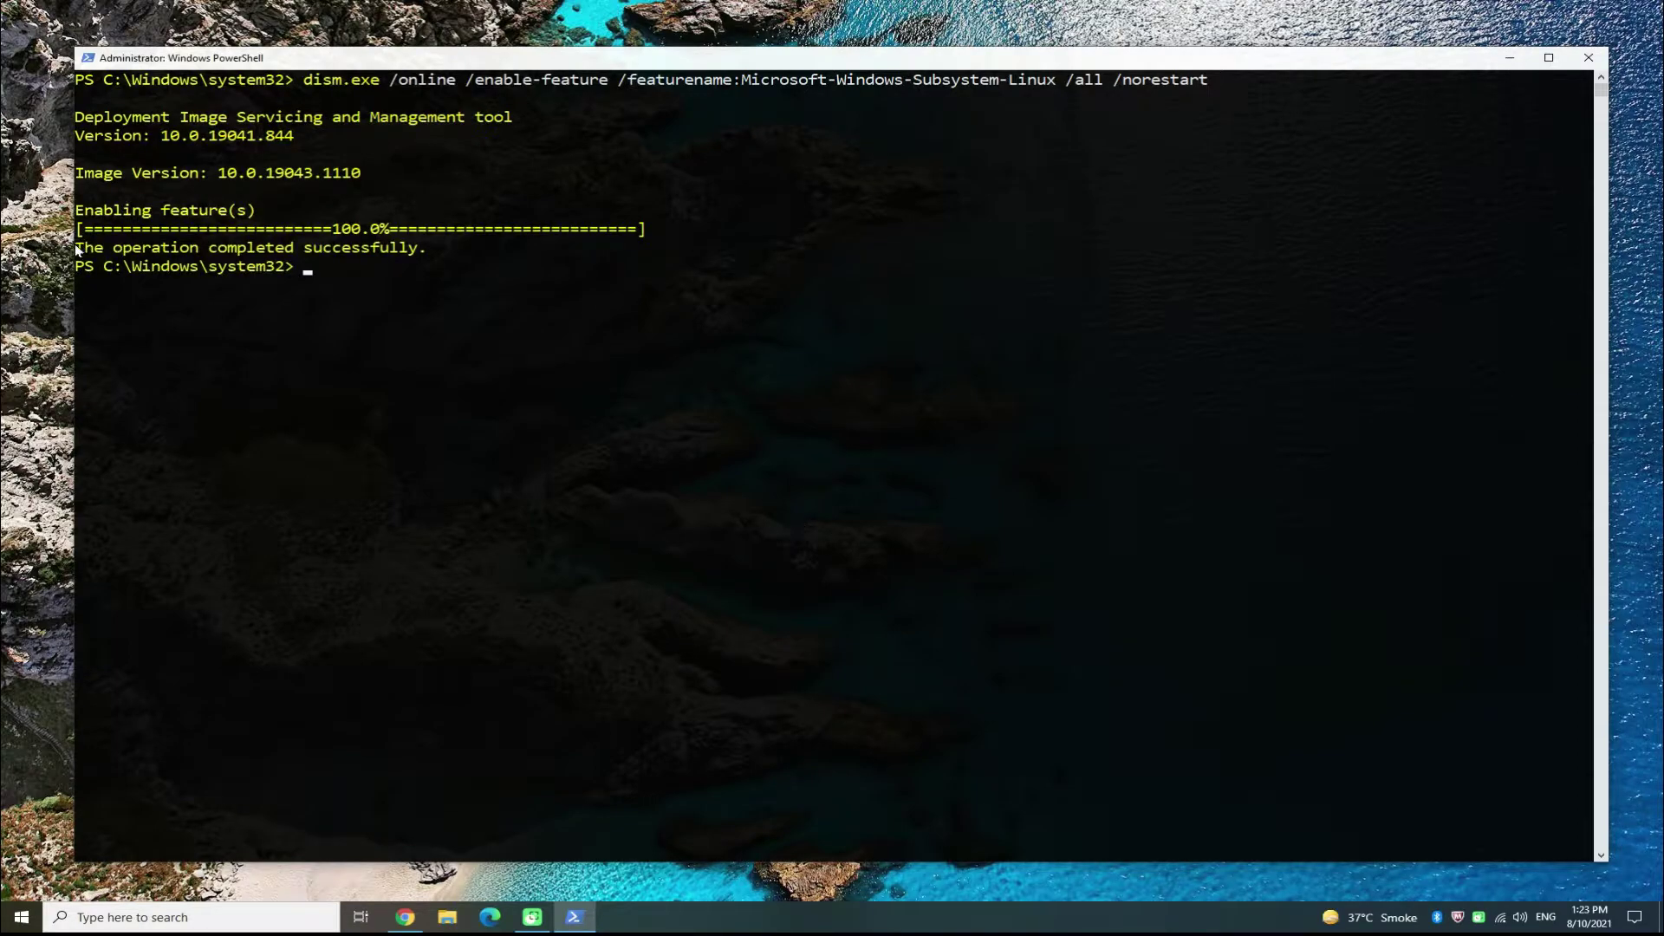
mouse_move(74, 243)
left_mouse_down()
mouse_move(414, 265)
mouse_move(427, 251)
left_mouse_up()
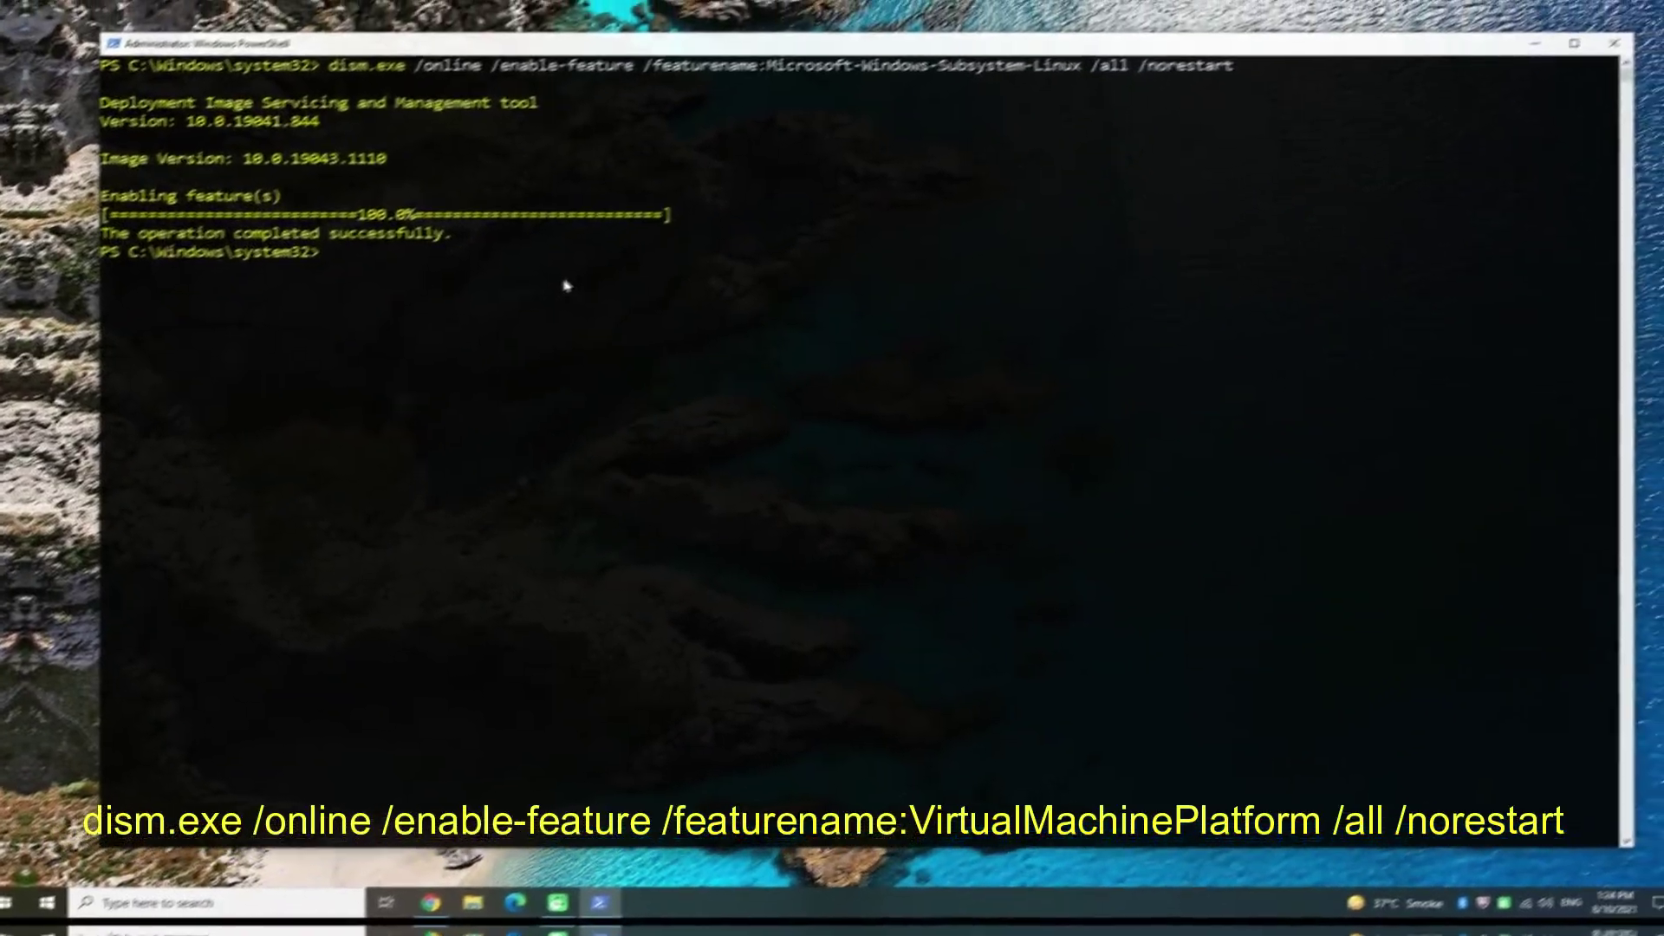
- Run dism.exe /online /enable-feature for VirtualMachinePlatform with /all /norestart, fixing typos first
type("d")
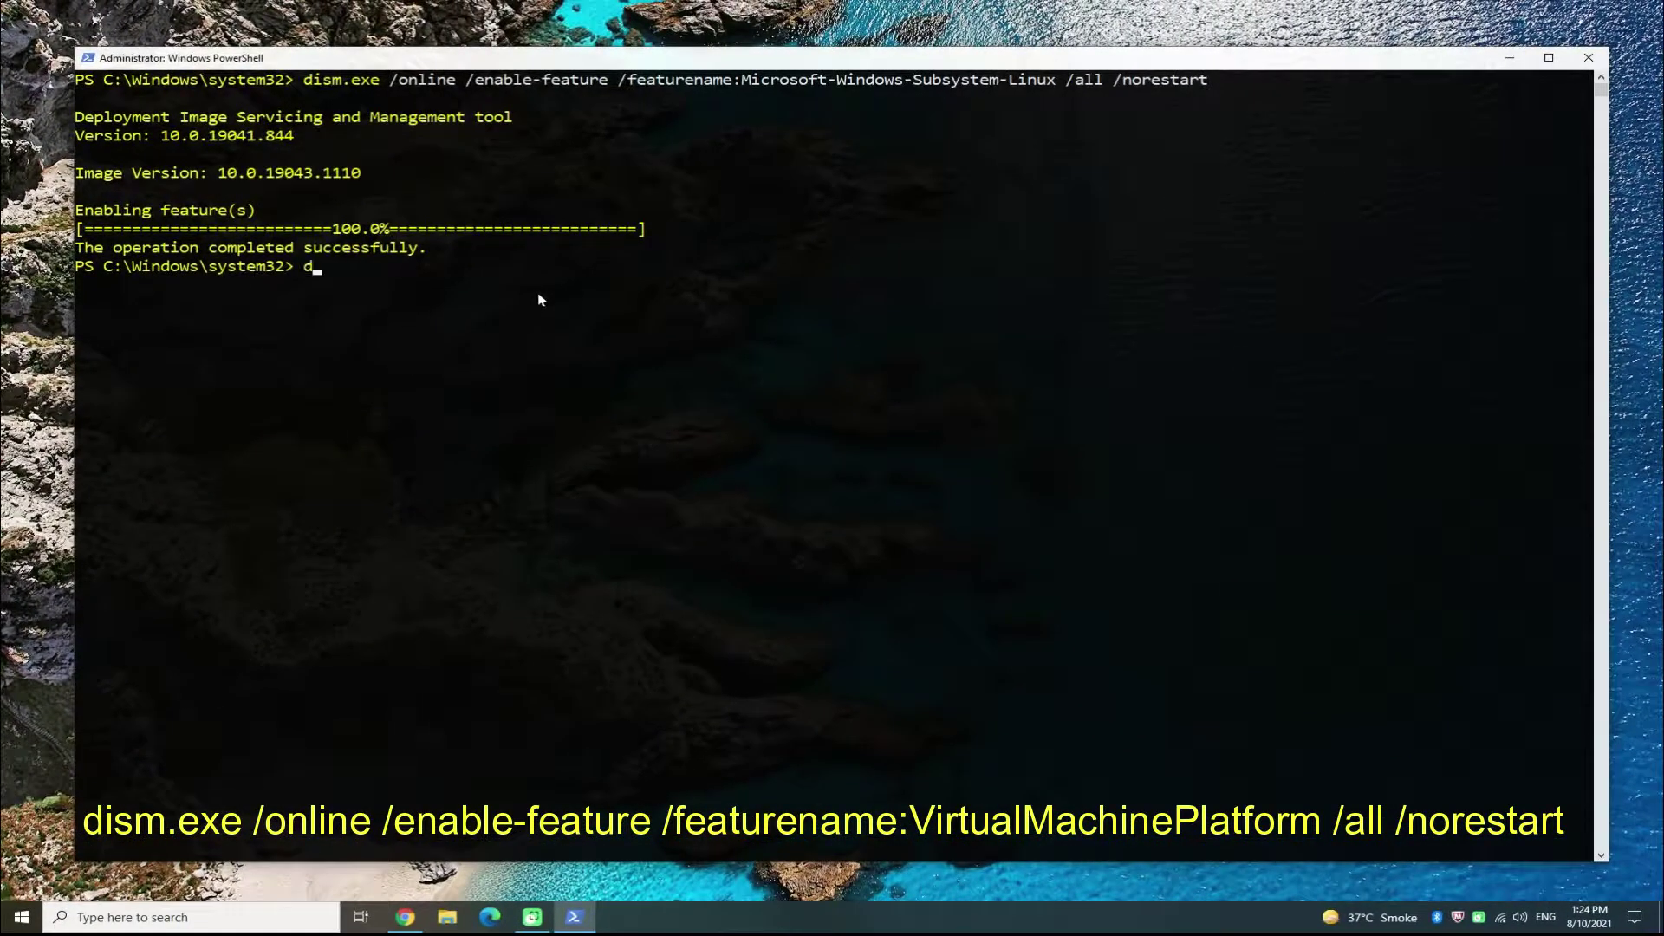
type("ism")
key("BackSpace")
key("BackSpace")
key("BackSpace")
key("BackSpace")
type("d")
type("ism.e")
type("xe /")
type("online")
type("e")
type("nable-fe")
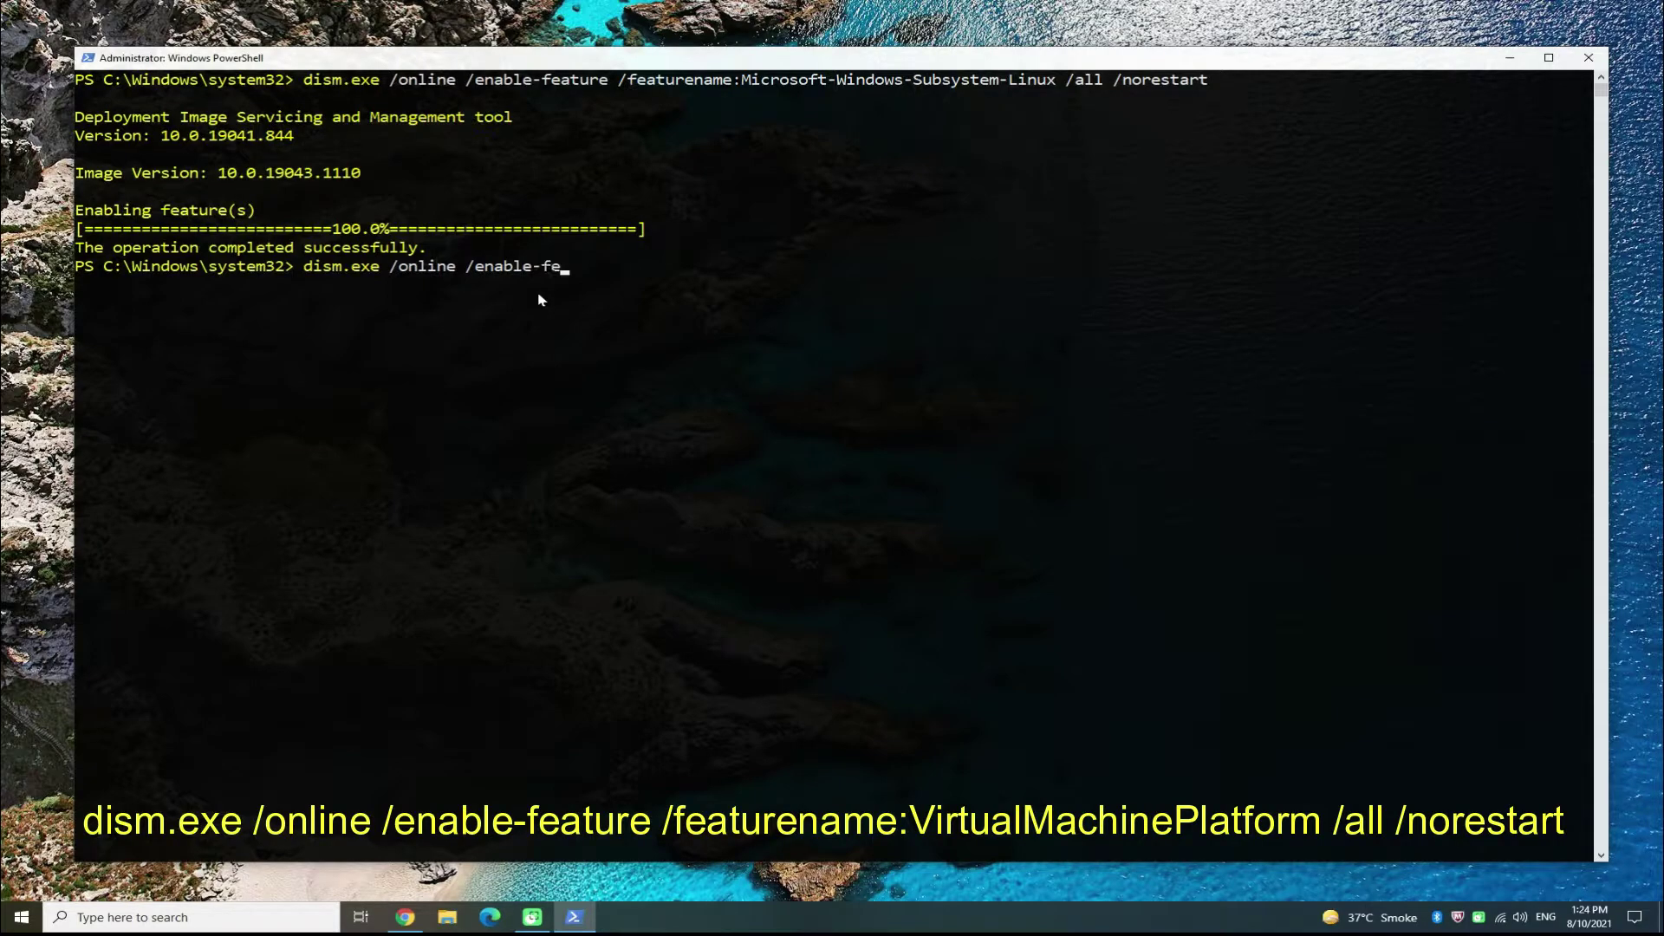
type("ature")
type(" /feat")
type("ur")
type("ename:")
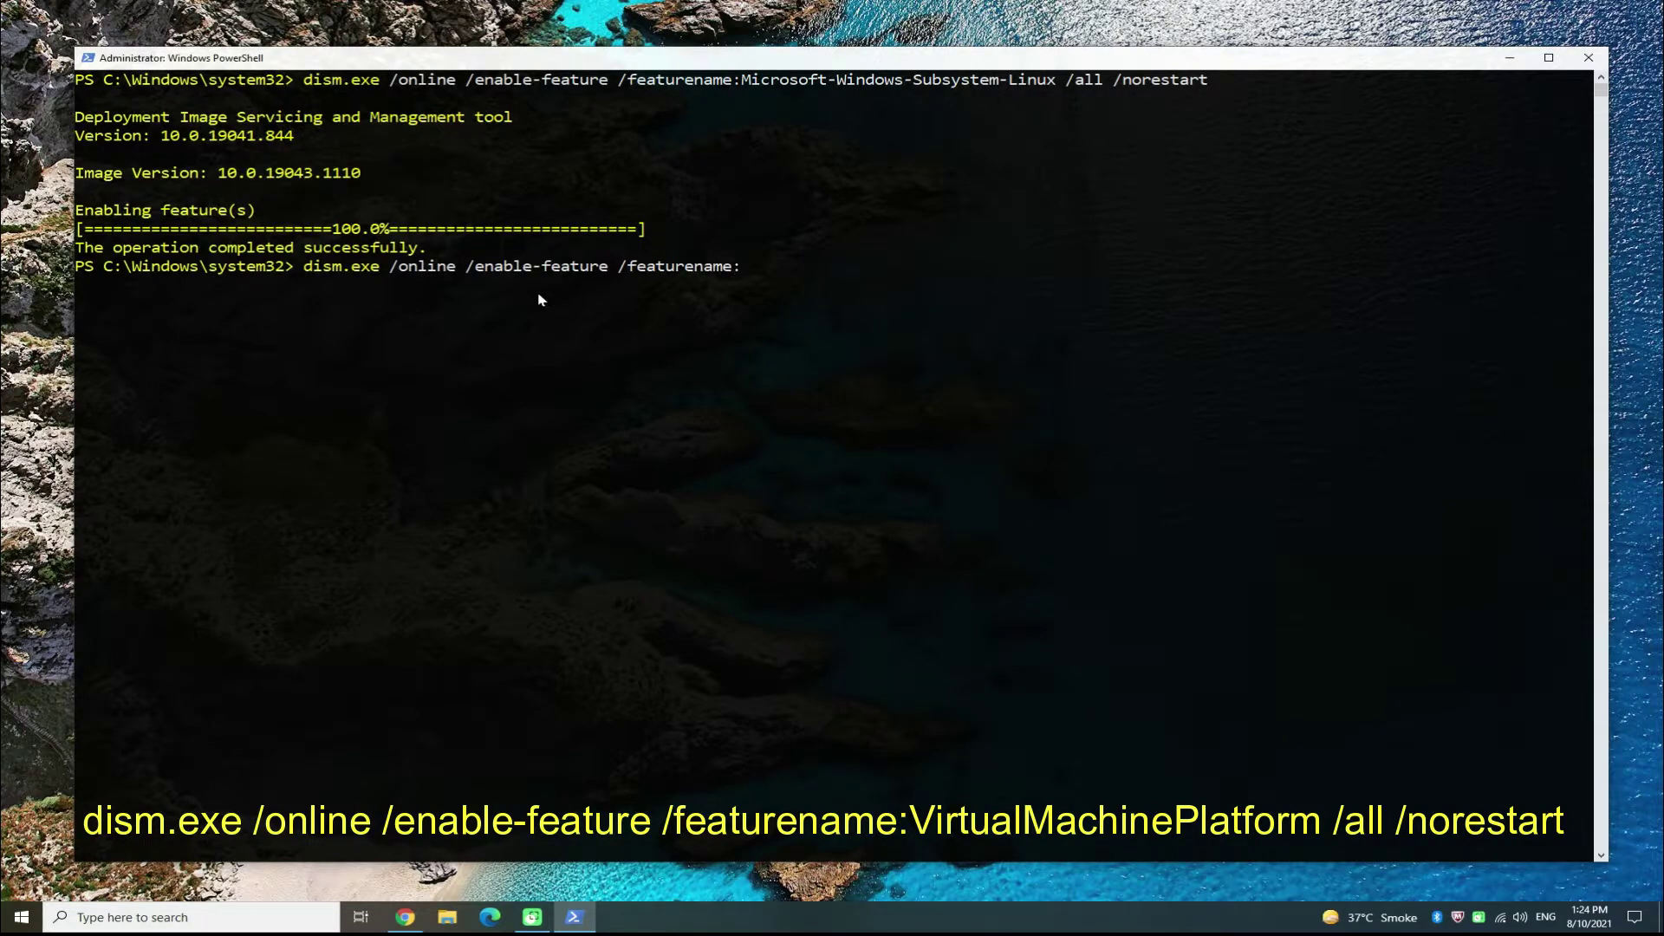
type("Vi")
type("rtual")
type("MachinePla")
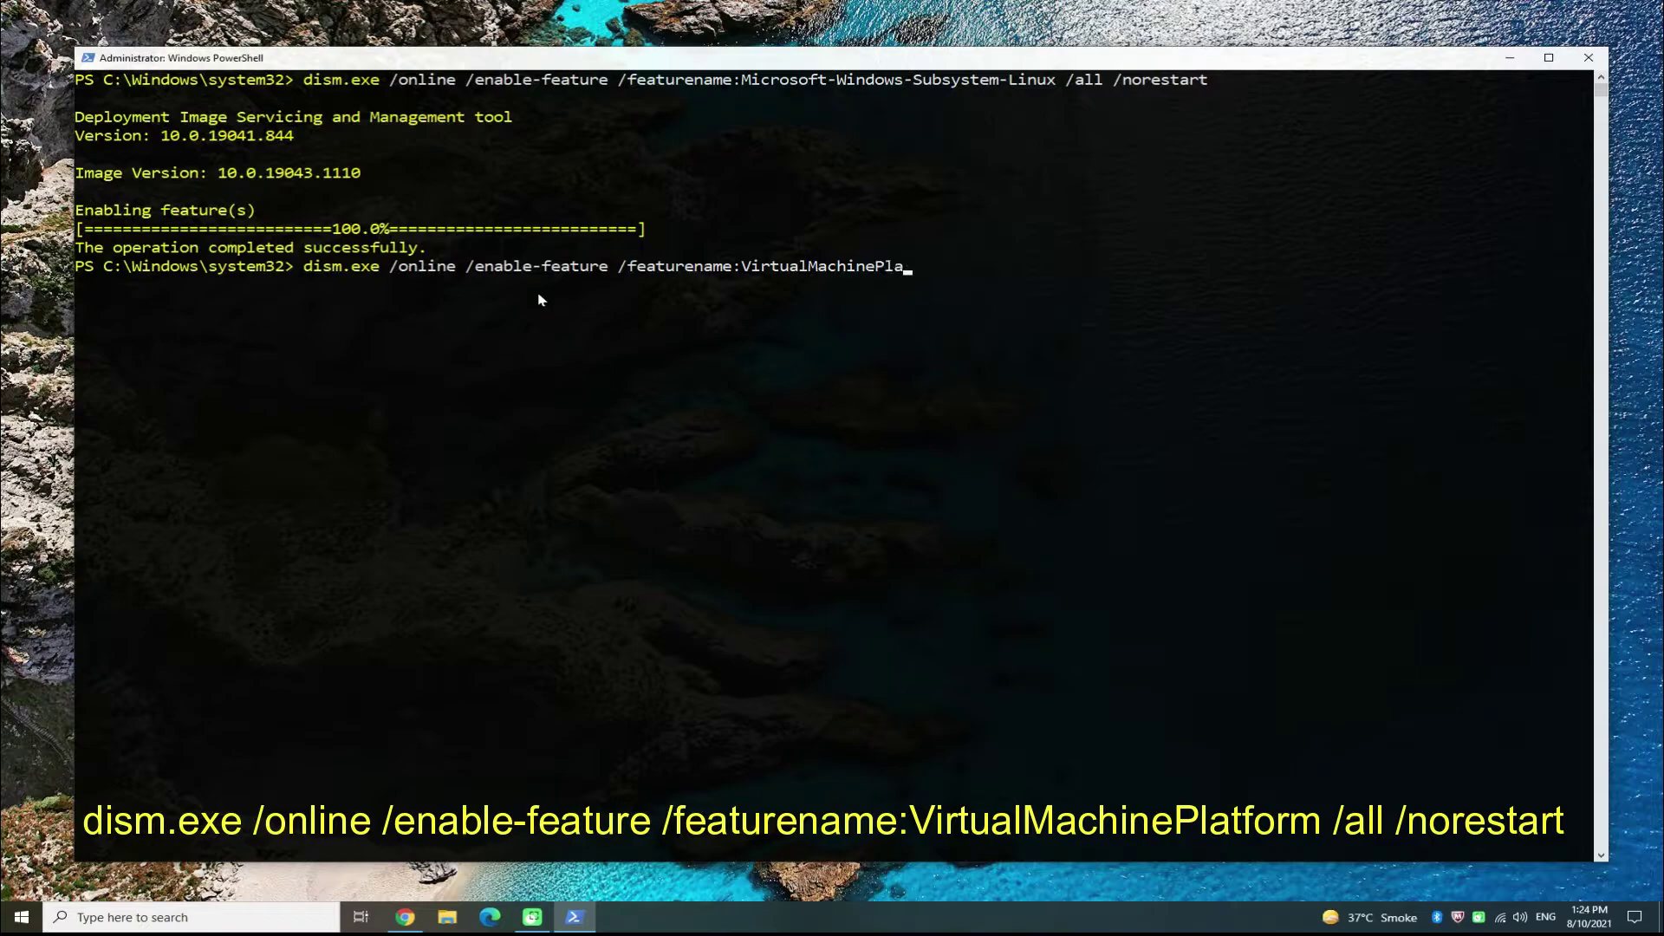
type("ye")
key("BackSpace")
key("BackSpace")
type("te")
key("BackSpace")
type("for")
type("m /all")
type(" /noresta")
type("rt")
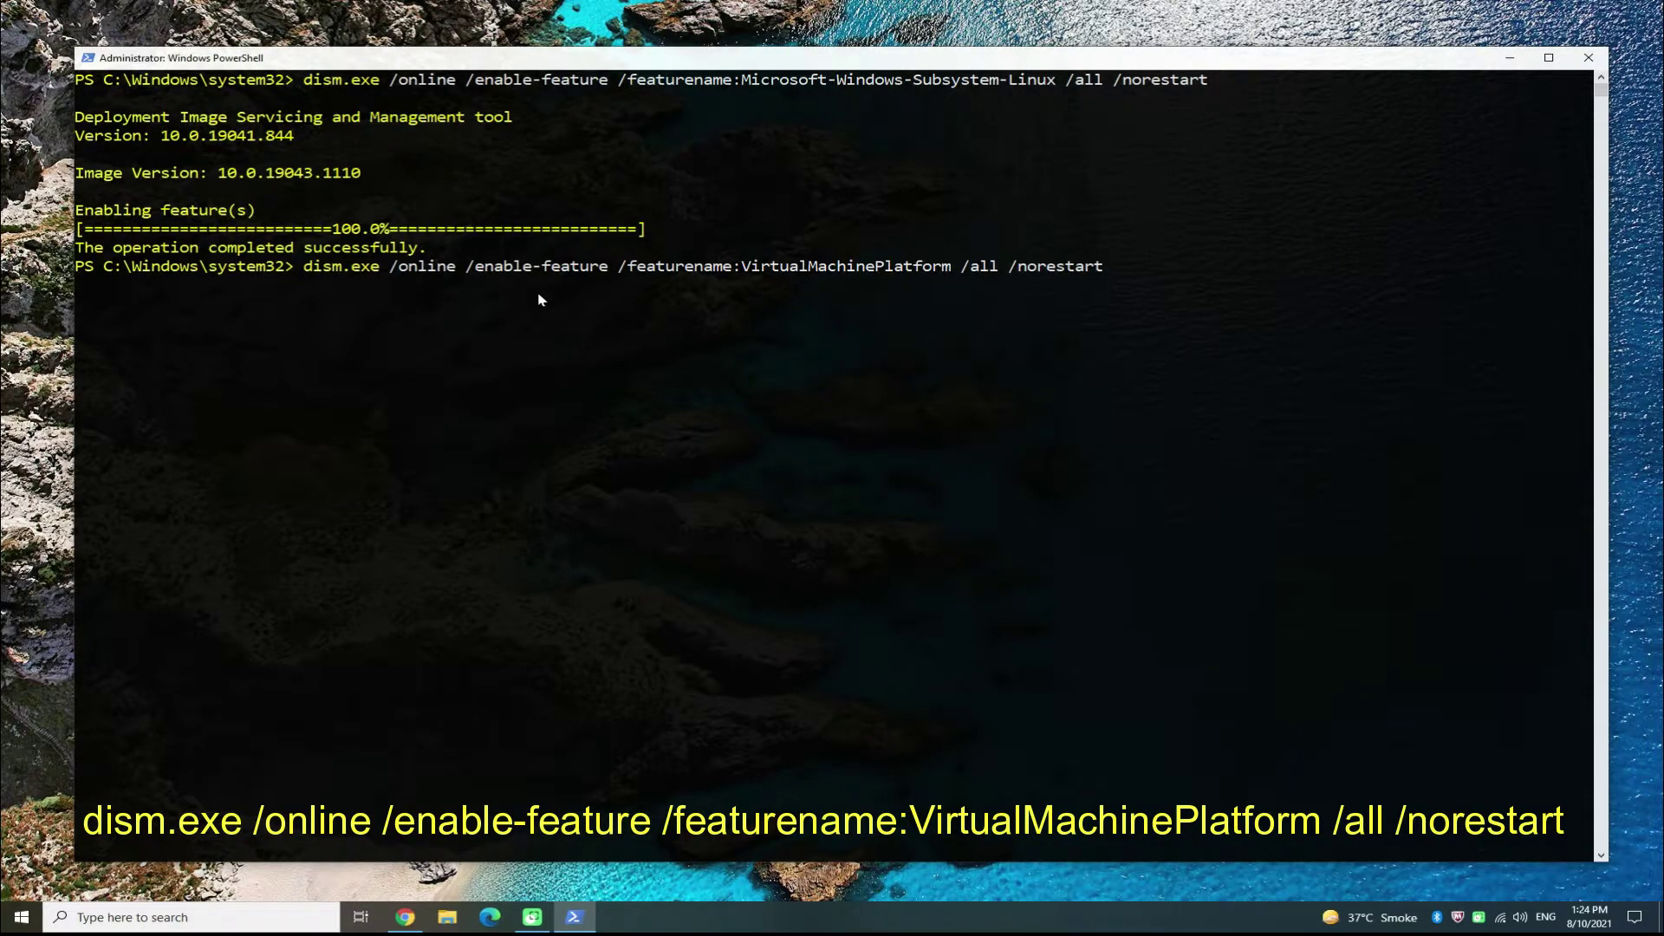
key("Return")
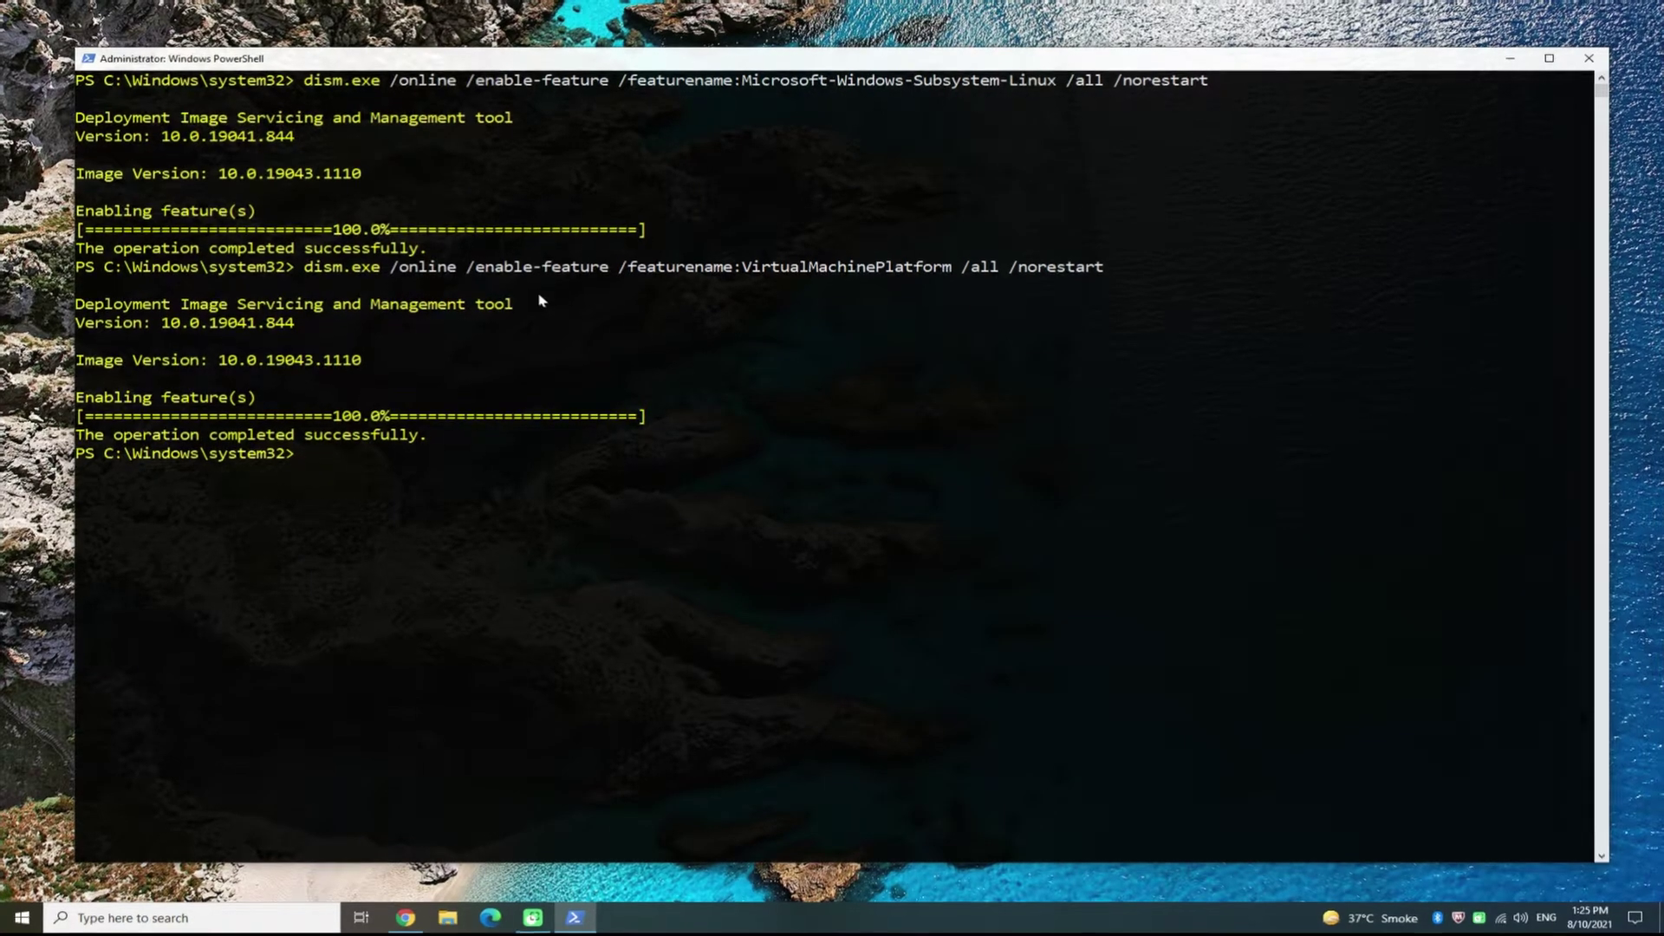
- Enter 'clear' to wipe the earlier command output from the console
type("clear")
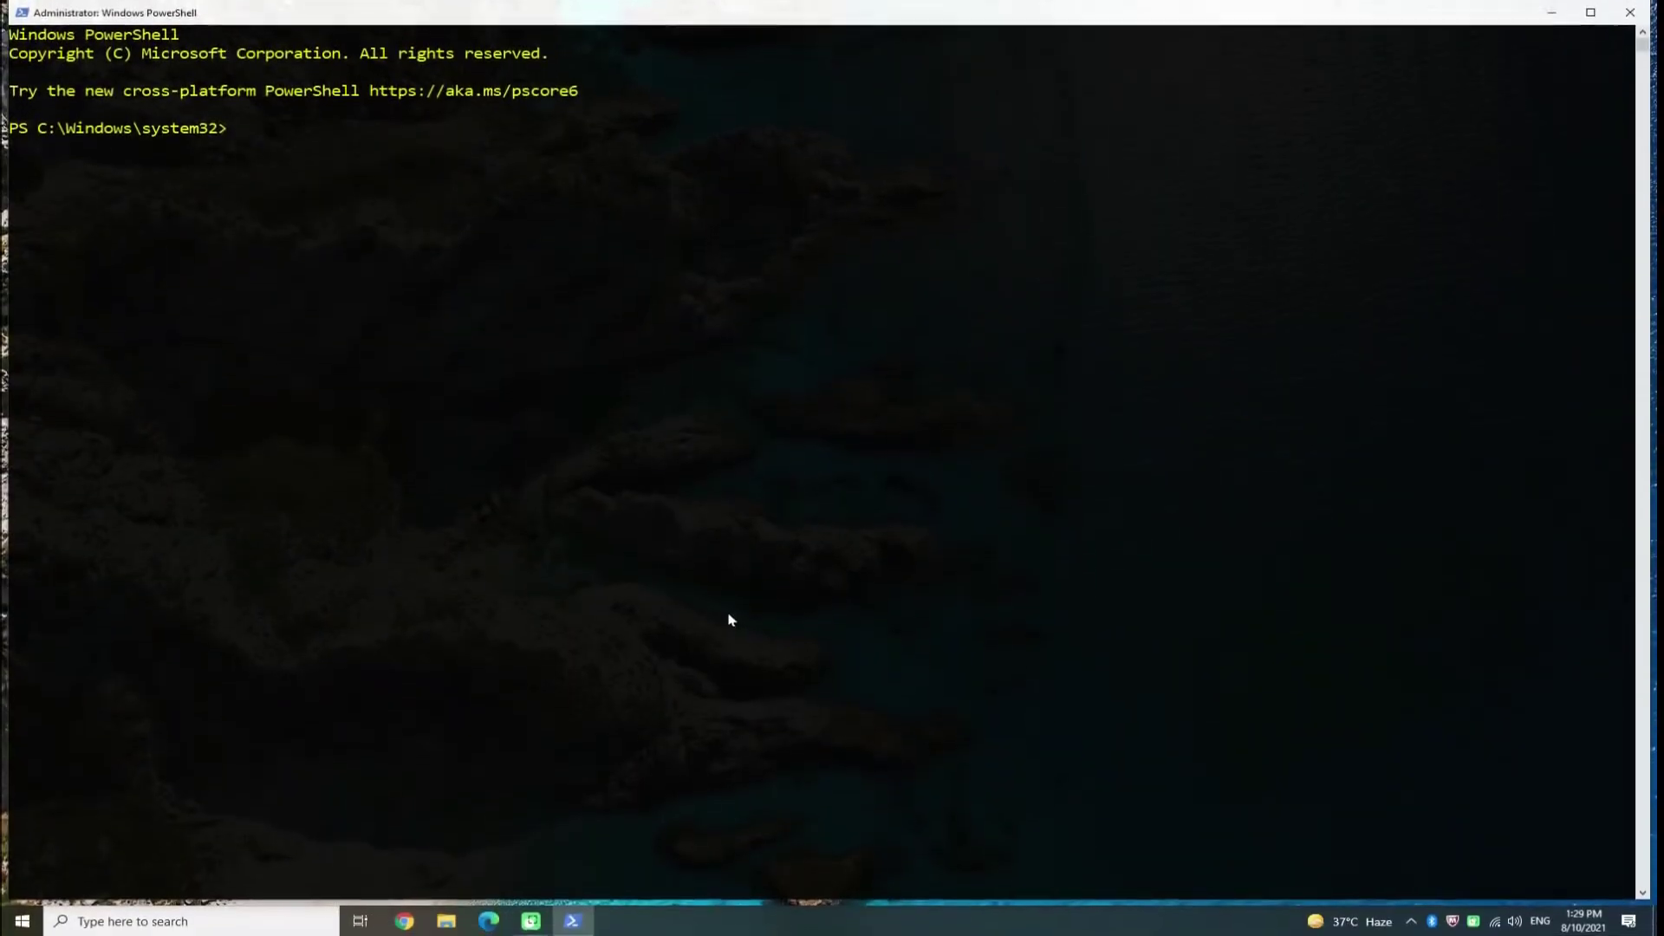
- Clear the console with cls, then run wsl --set-default-version 2
type("cls")
key("Return")
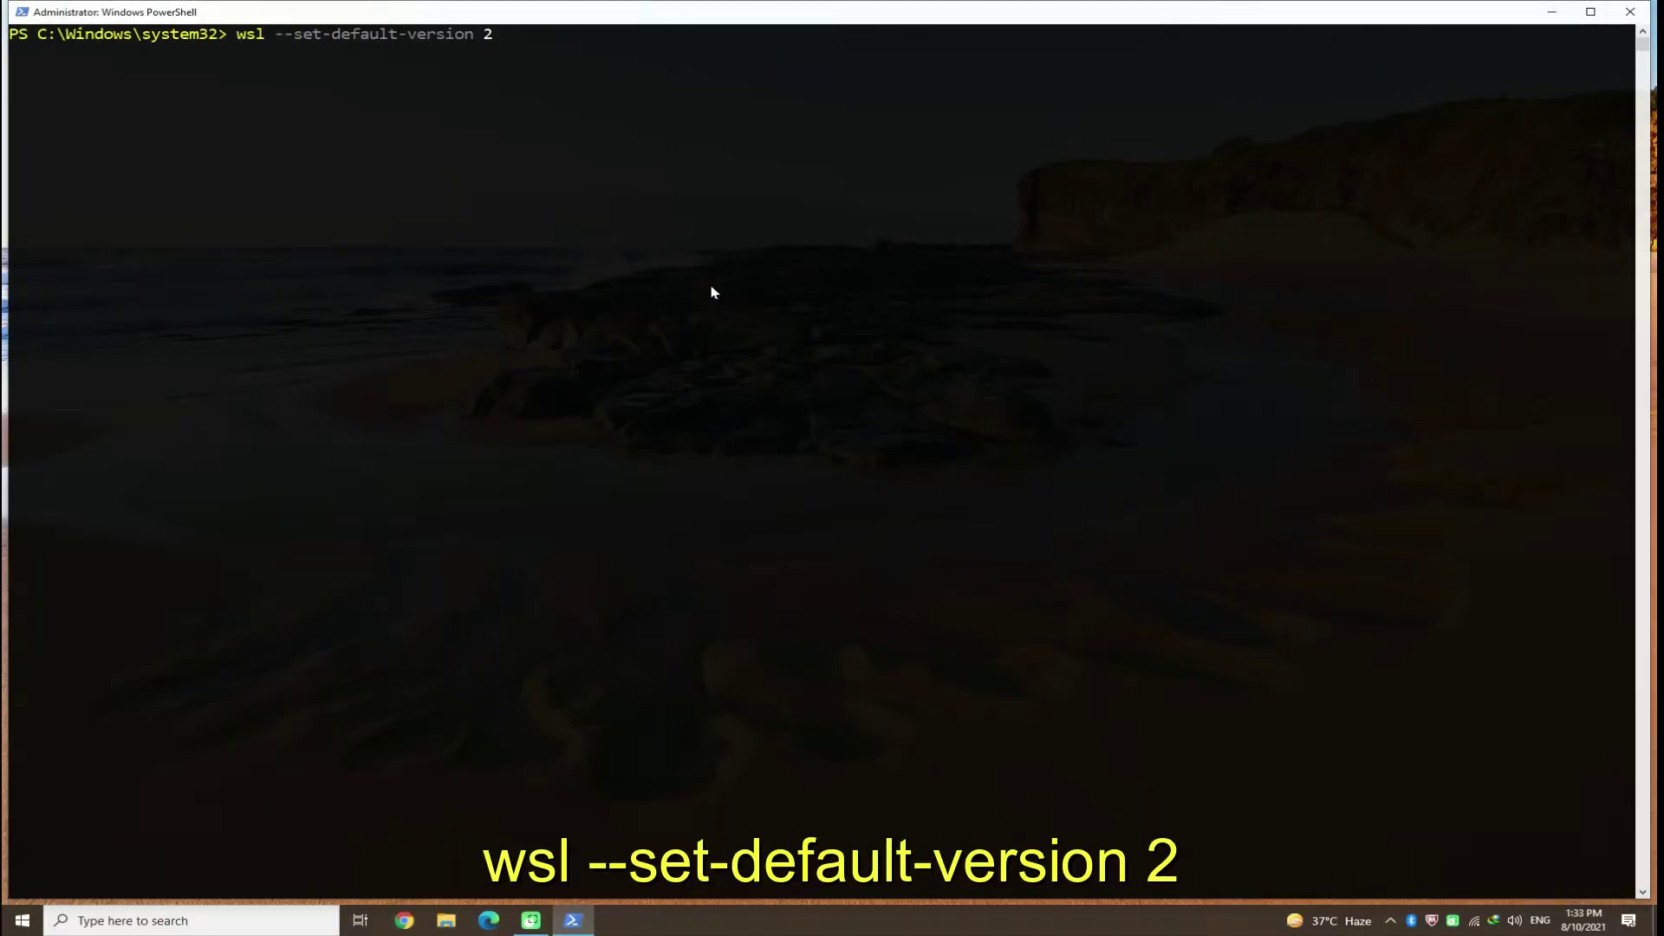
key("Return")
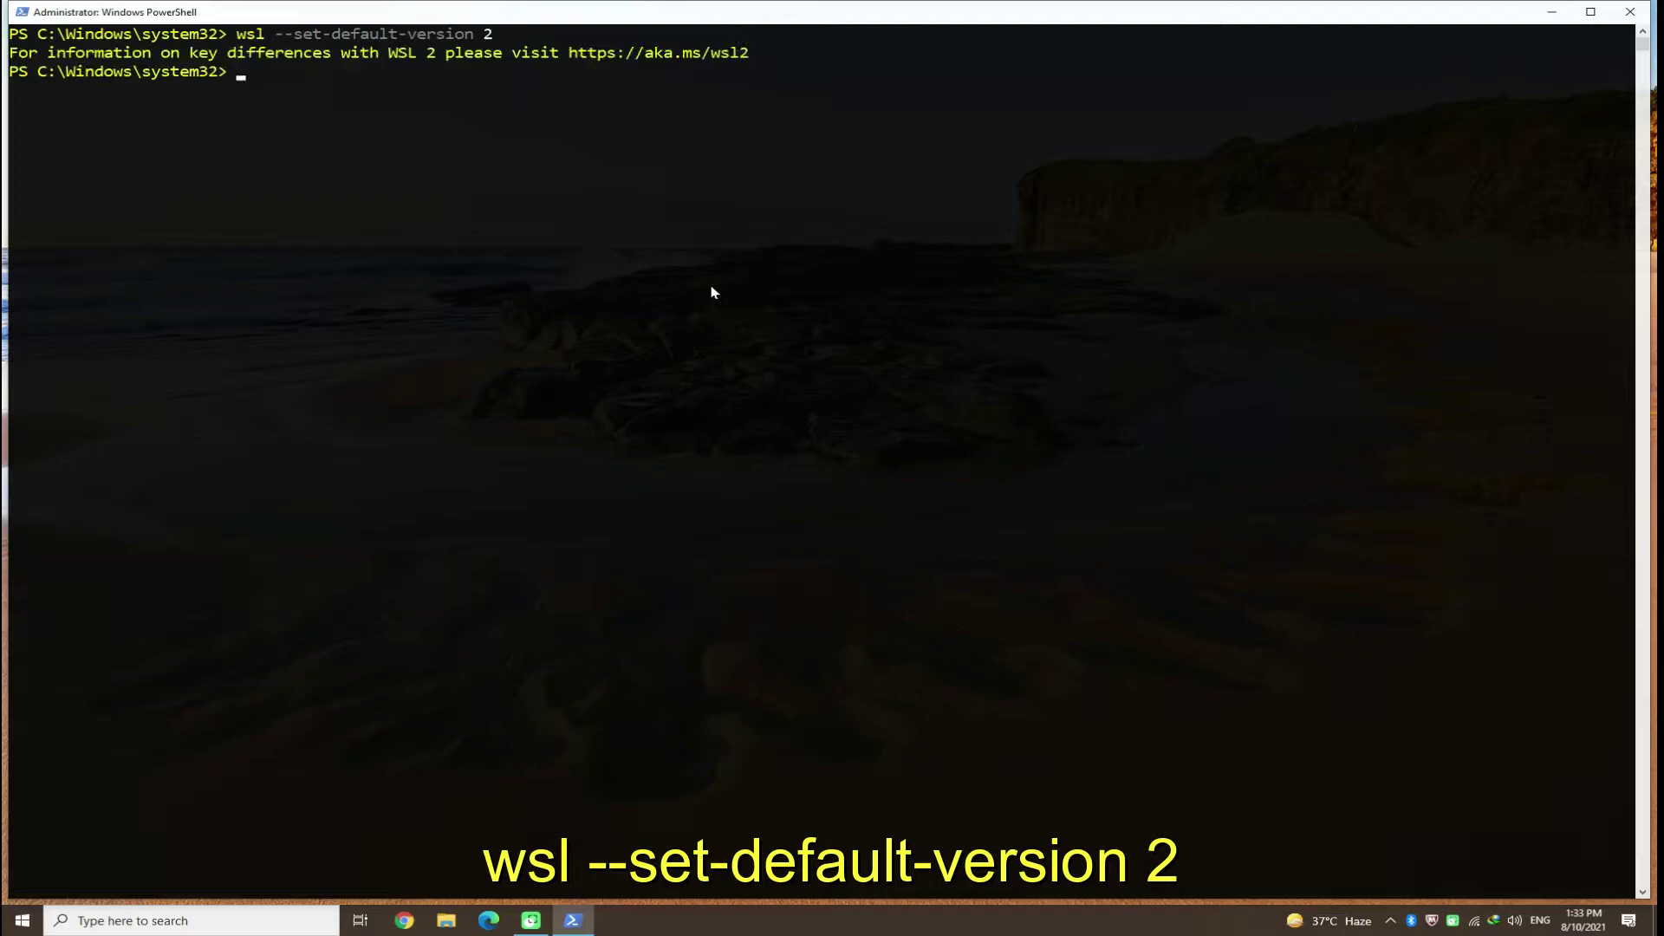